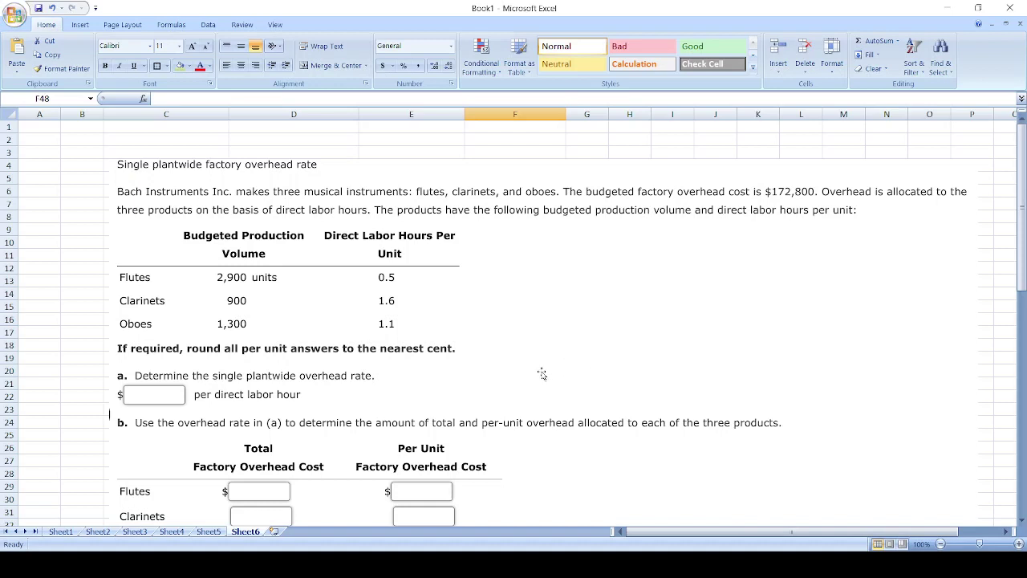
Enter budgeted production volumes 2,900, 900 and 1,300 in D42:D44 for flutes, clarinets, oboes.
scroll(541, 373, down, 9)
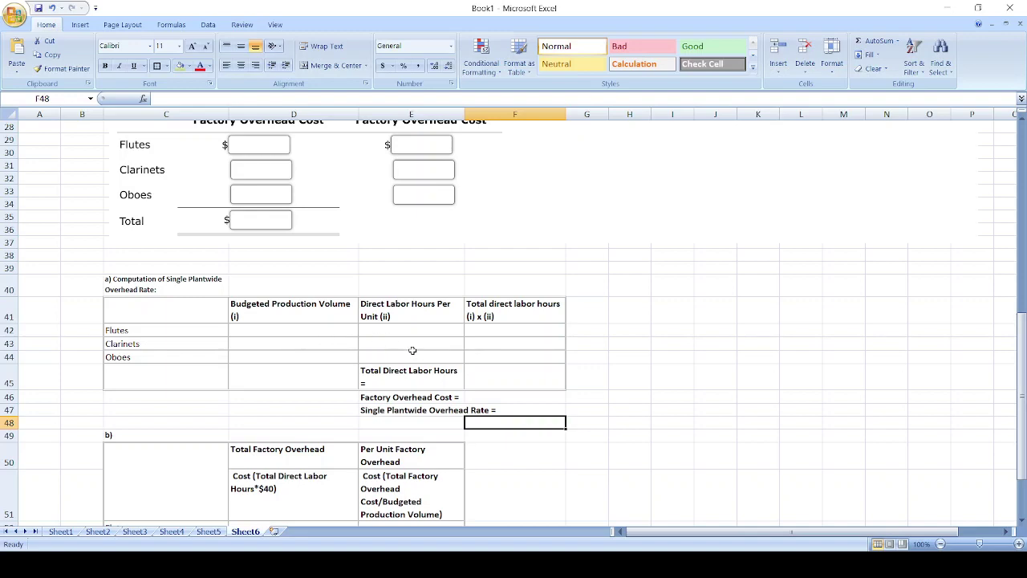
scroll(434, 361, up, 5)
scroll(434, 363, up, 2)
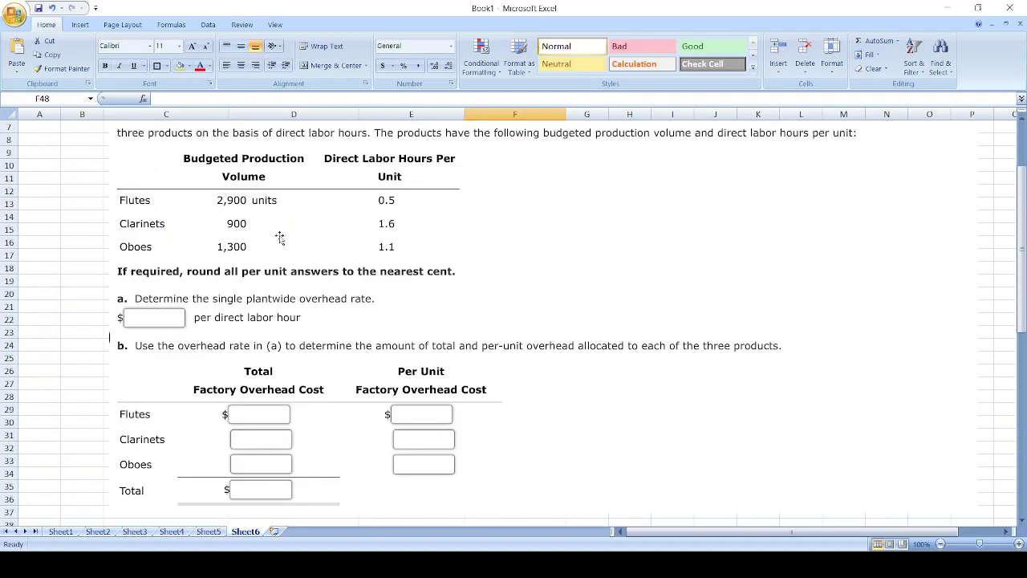
scroll(279, 236, down, 7)
click(305, 331)
text(2)
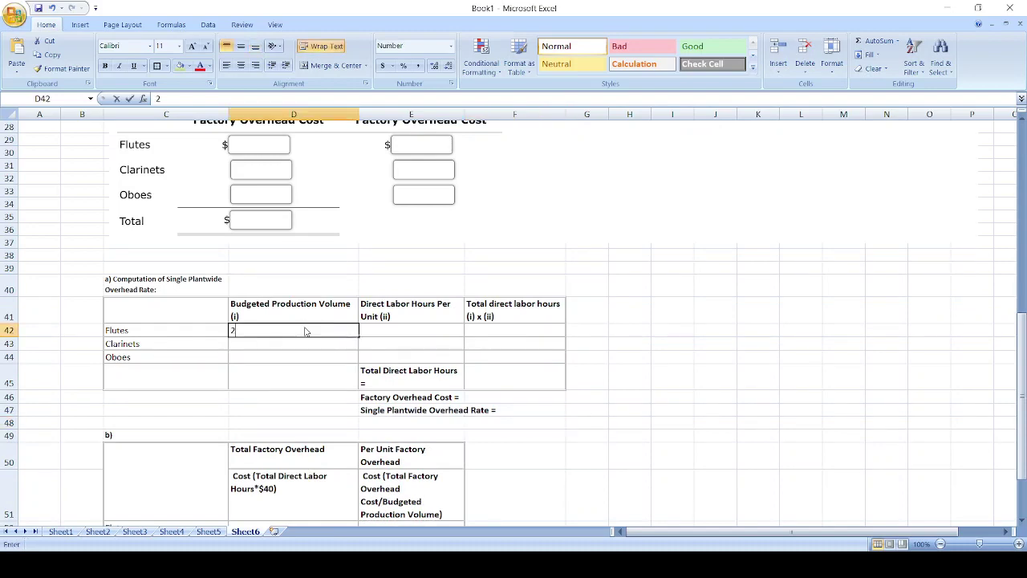
text(,900)
key(Return)
scroll(305, 331, up, 9)
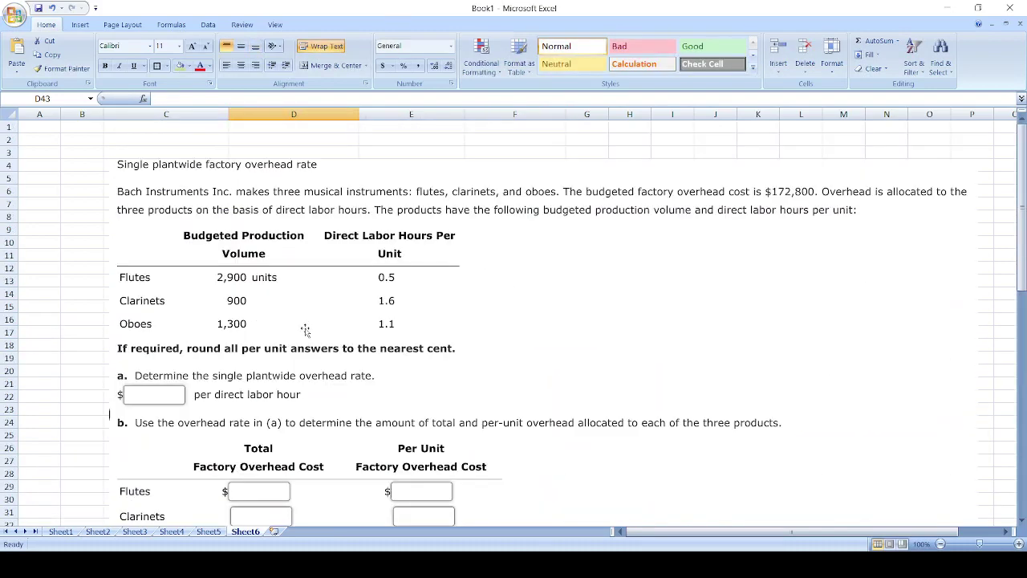
scroll(337, 355, down, 9)
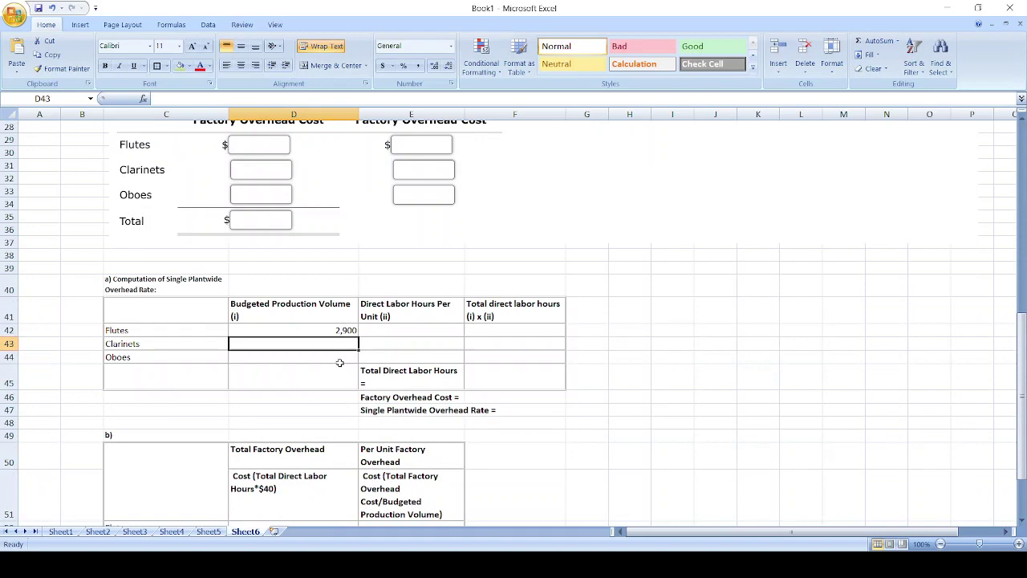
text(900)
key(Return)
text(1)
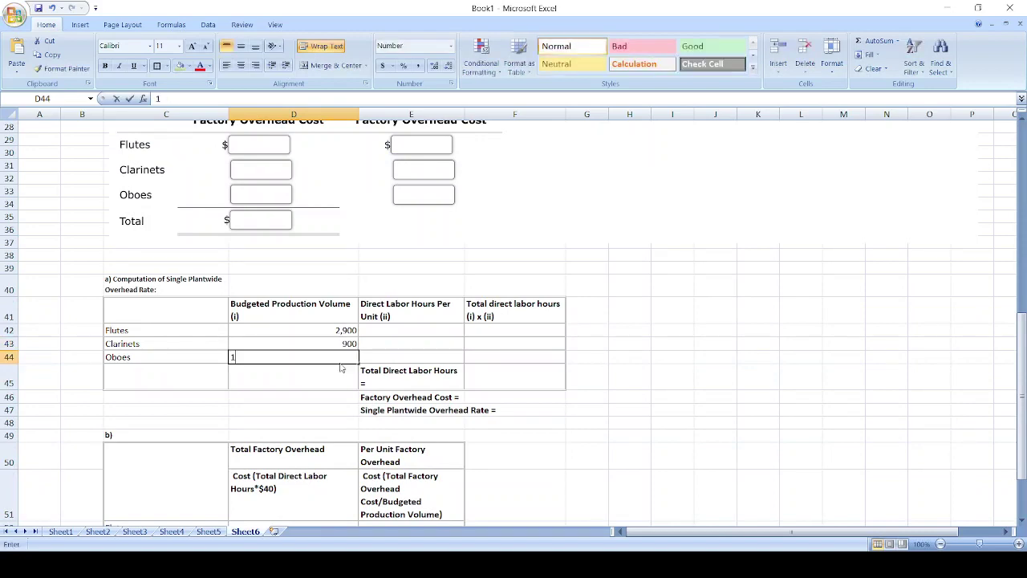
text(300)
key(Return)
Enter direct labor hours per unit 0.5, 1.6 and 1.1 in E42:E44.
scroll(431, 433, up, 6)
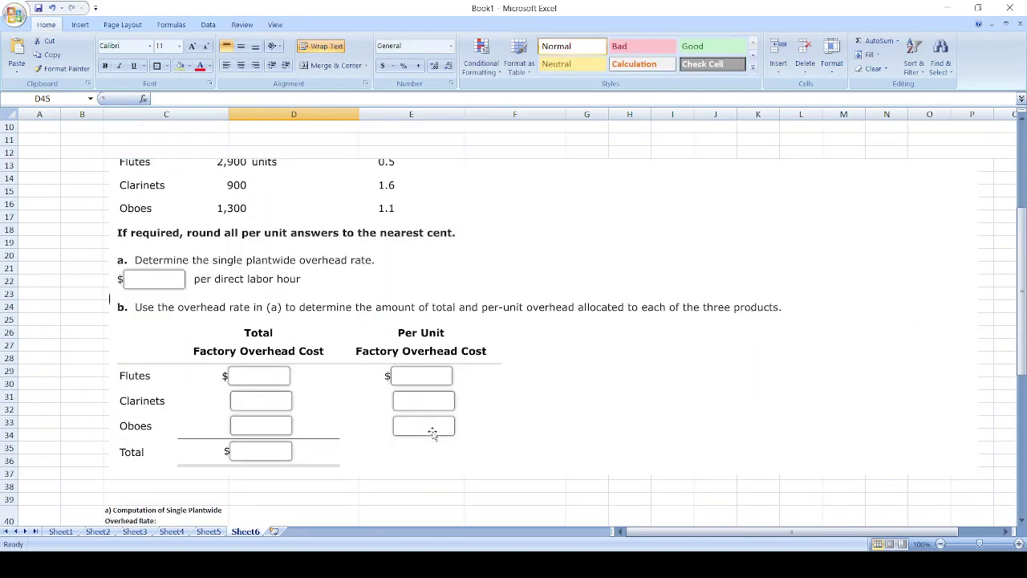
scroll(432, 433, up, 3)
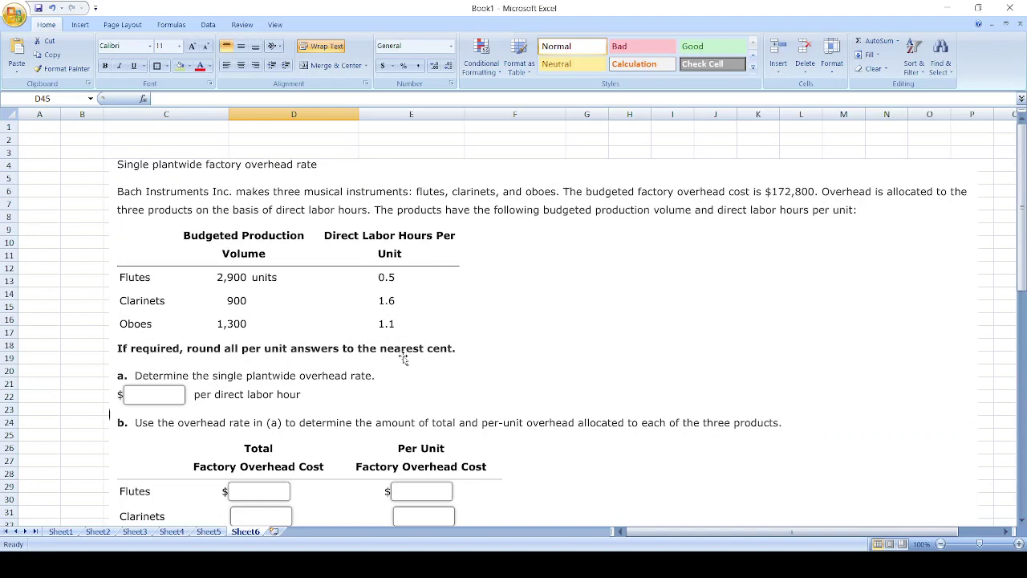
scroll(404, 358, down, 7)
click(418, 409)
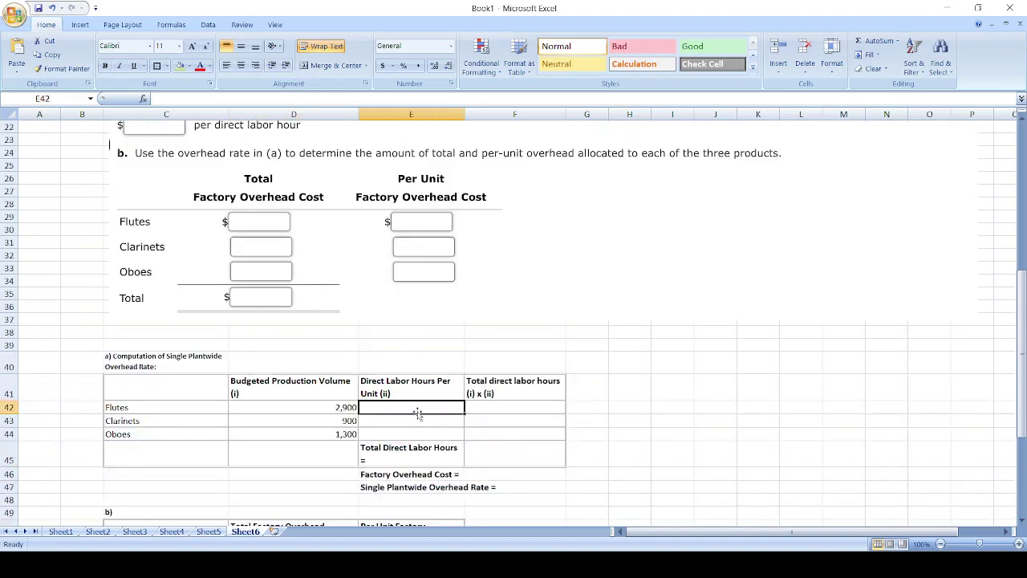
text(0.5)
key(Return)
text(1.6)
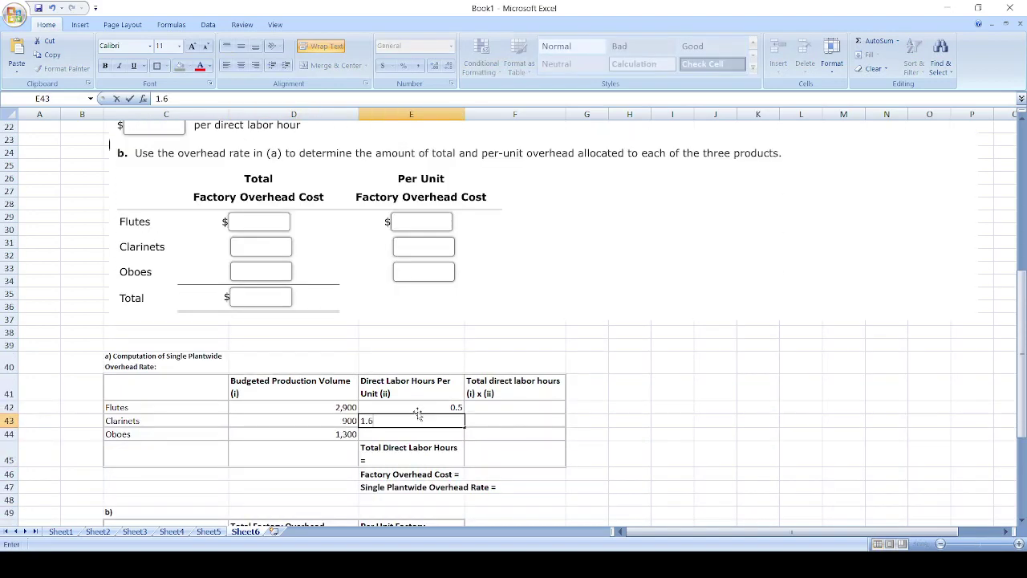
scroll(418, 413, up, 7)
scroll(418, 413, down, 8)
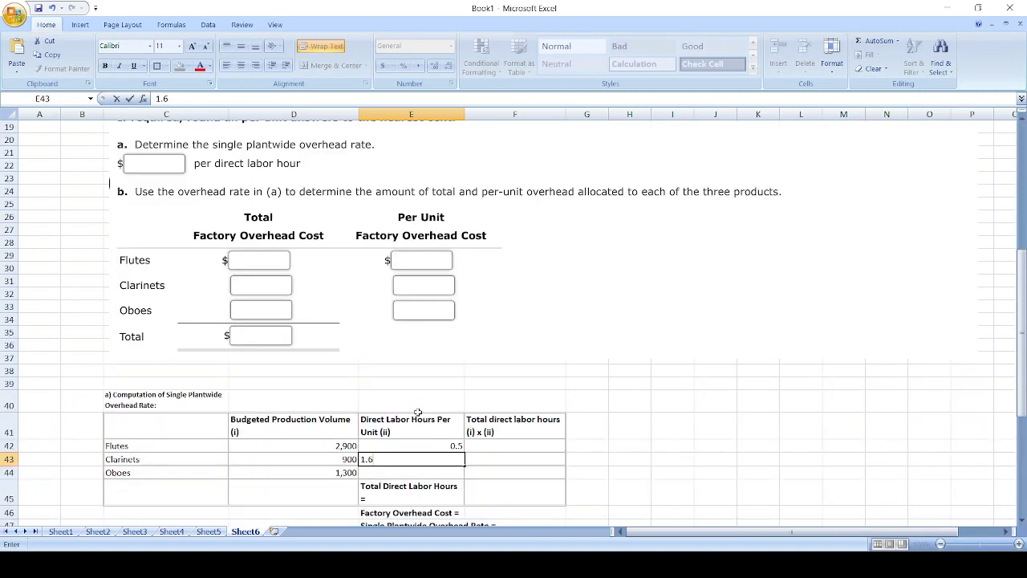
key(Return)
text(1.1)
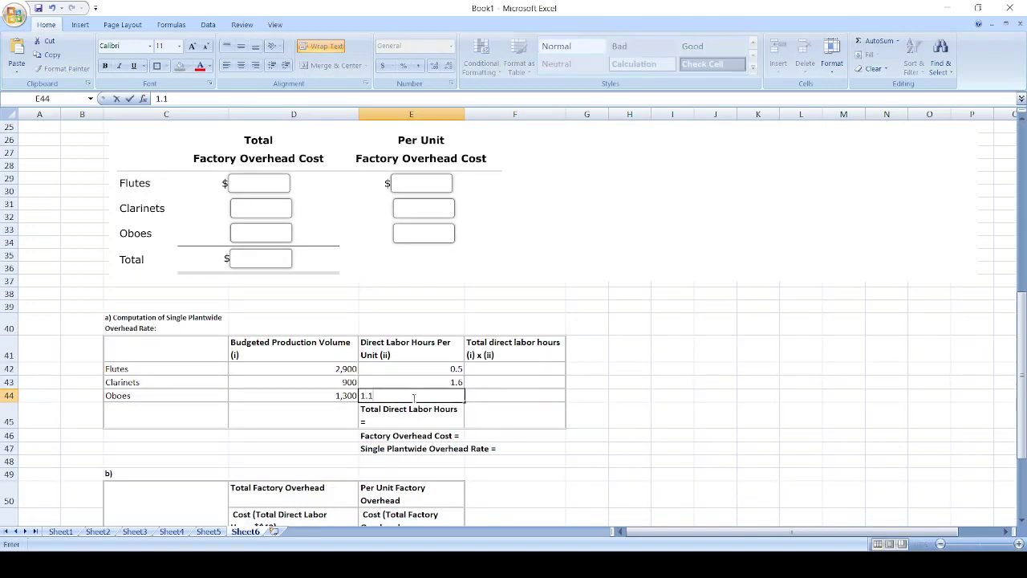
key(Return)
Enter =D42*E42 in F42 and copy it to F43:F44, giving 1,450, 1,440 and 1,430 hours.
click(500, 369)
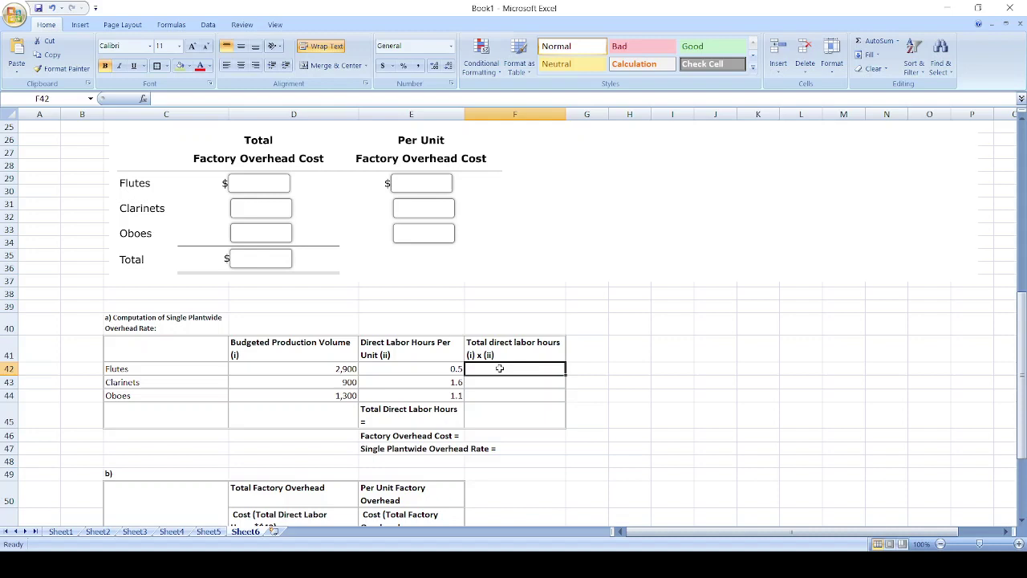
text(=)
key(Left)
key(Left)
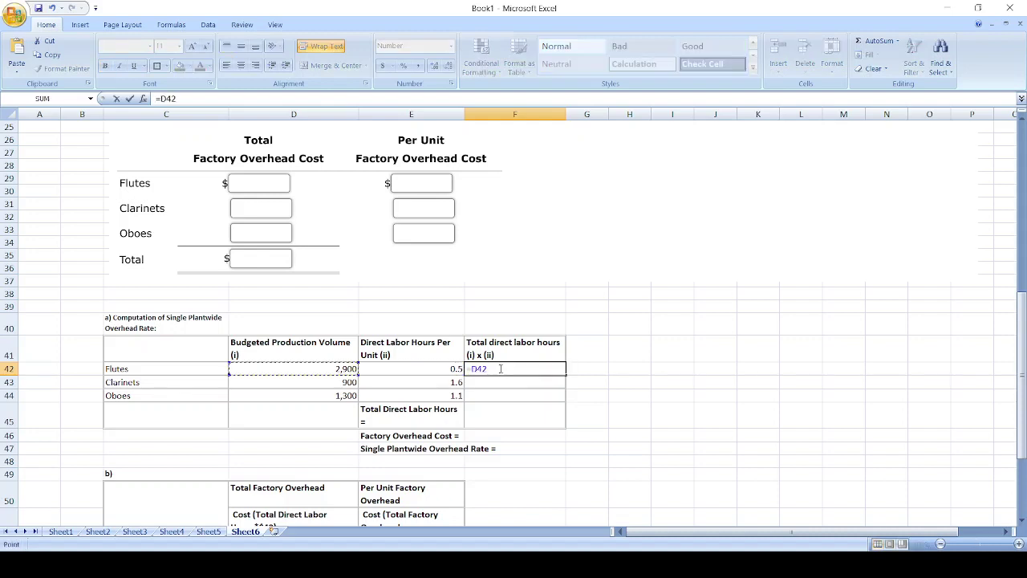
text(*)
key(Left)
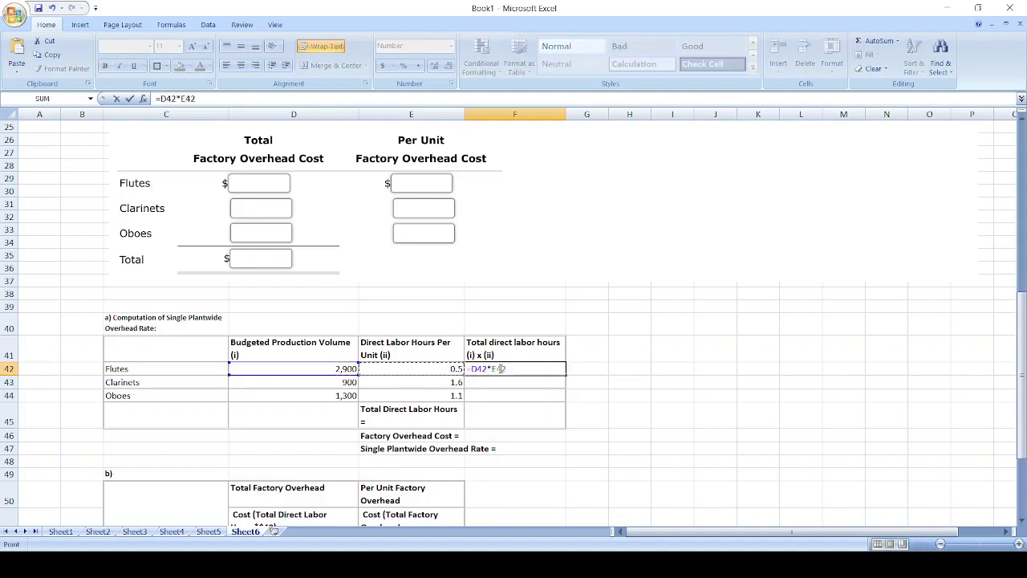
key(ctrl+Return)
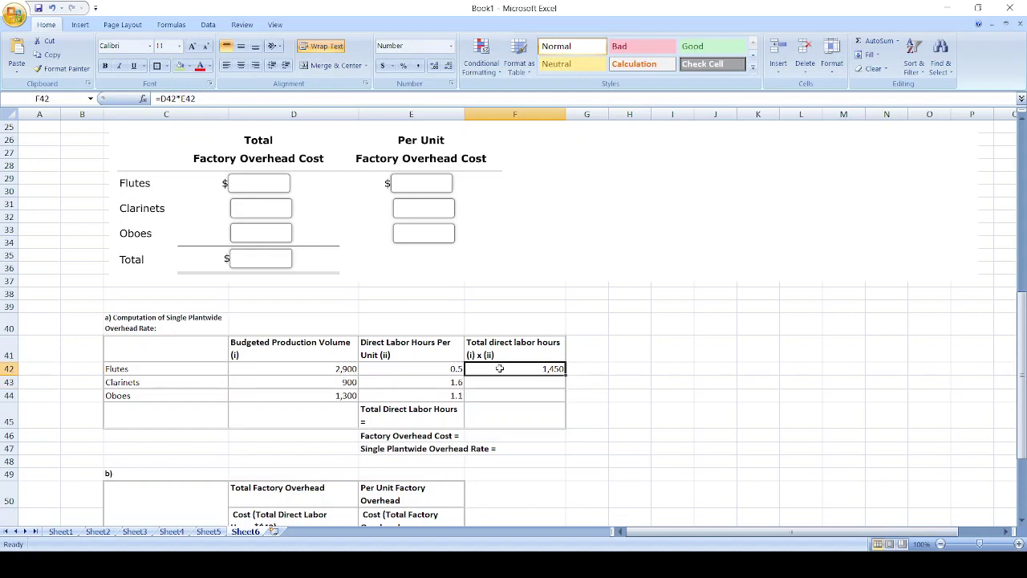
double_click(500, 369)
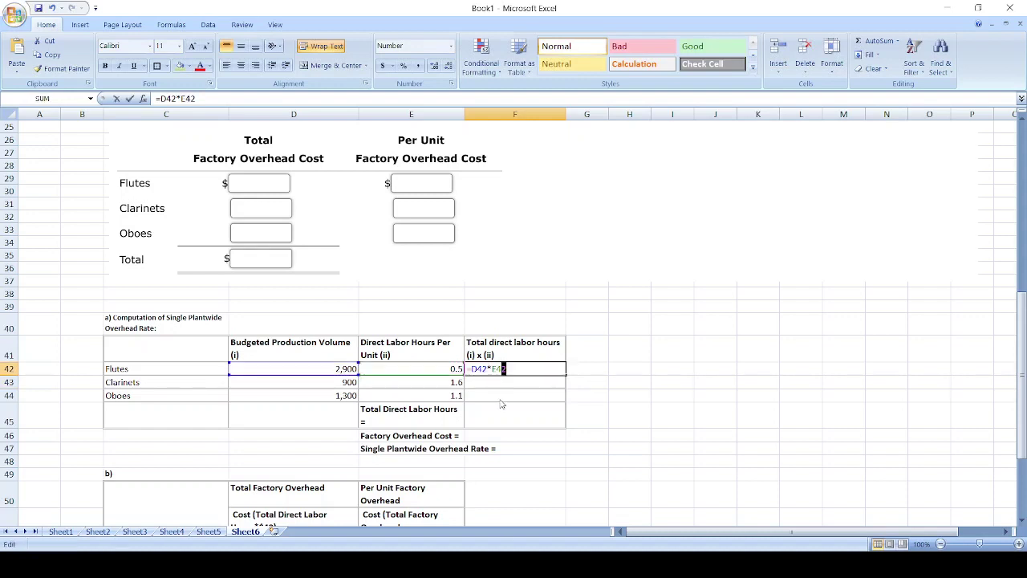
key(Escape)
key(ctrl+c)
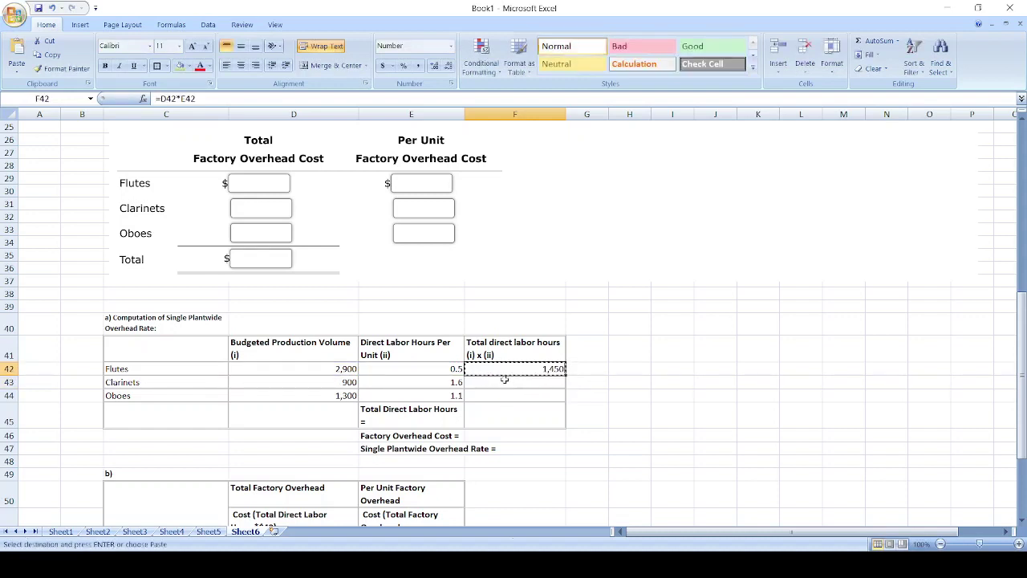
drag(504, 379, 505, 392)
key(ctrl+v)
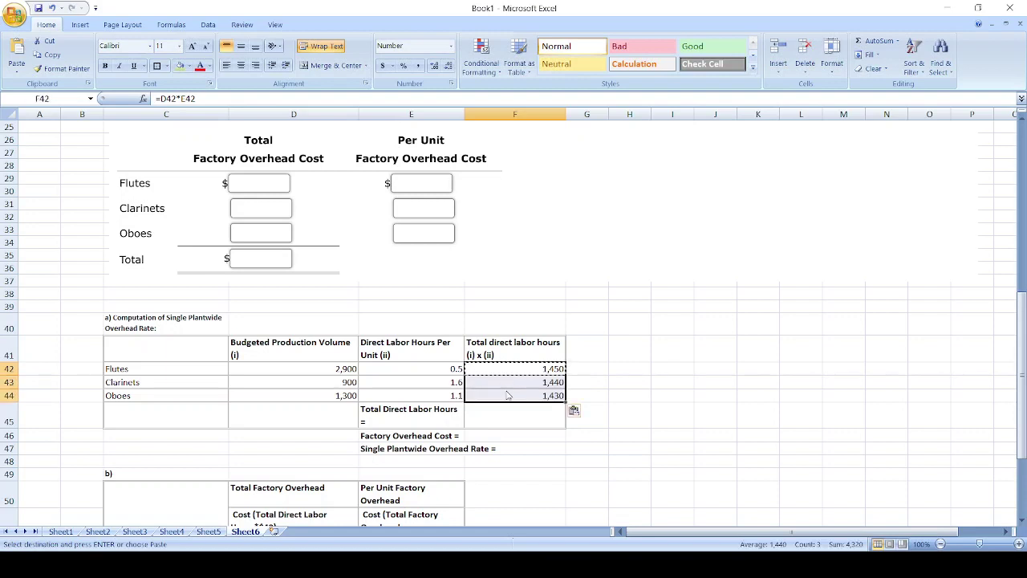
Enter =1450+1440+1430 in F45 after an abandoned SUM attempt, giving 4,320 hours.
click(504, 410)
text(=su)
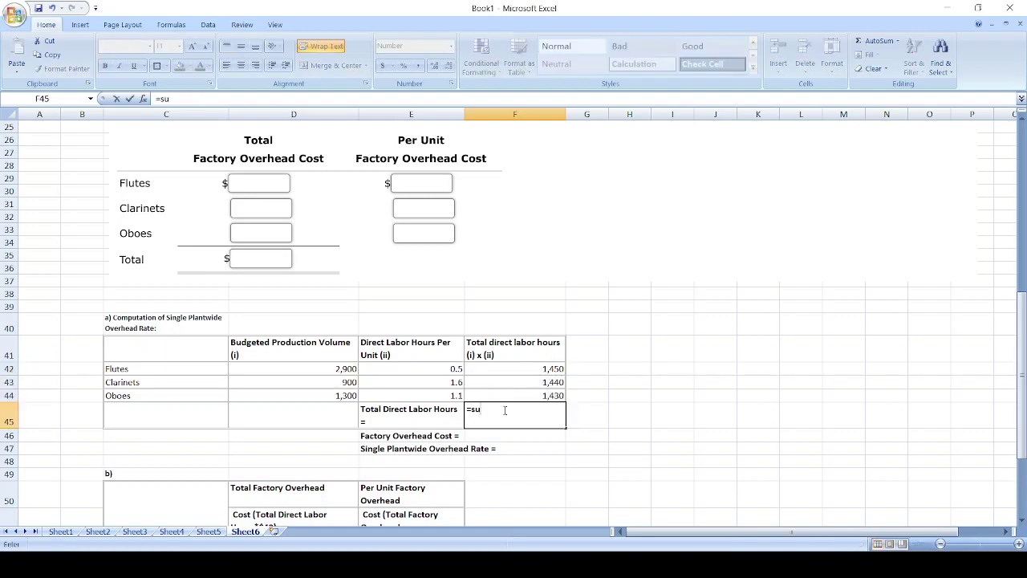
text(m()
drag(511, 378, 515, 393)
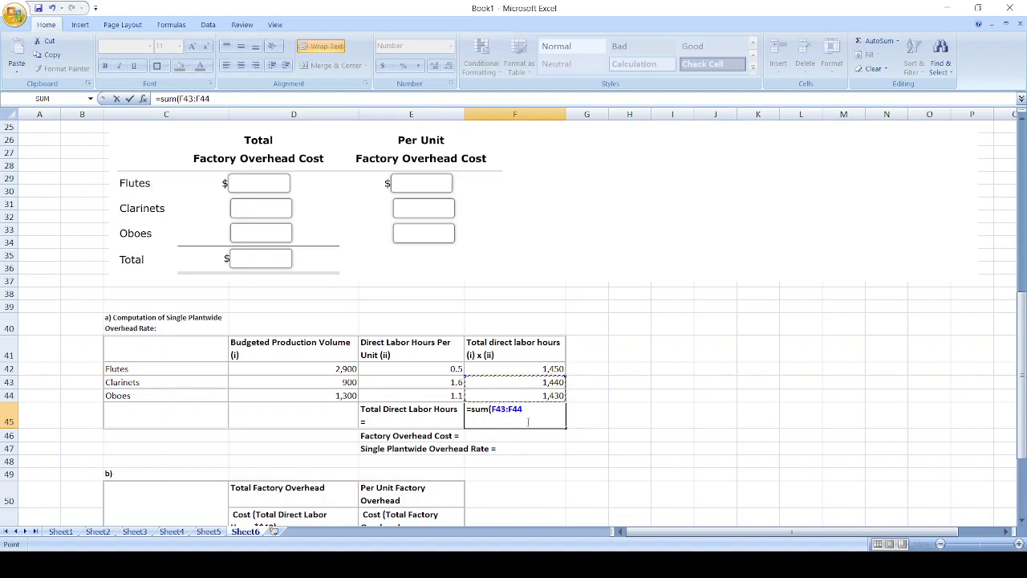
key(BackSpace)
key(BackSpace)
key(BackSpace)
key(BackSpace)
key(BackSpace)
key(BackSpace)
key(BackSpace)
key(BackSpace)
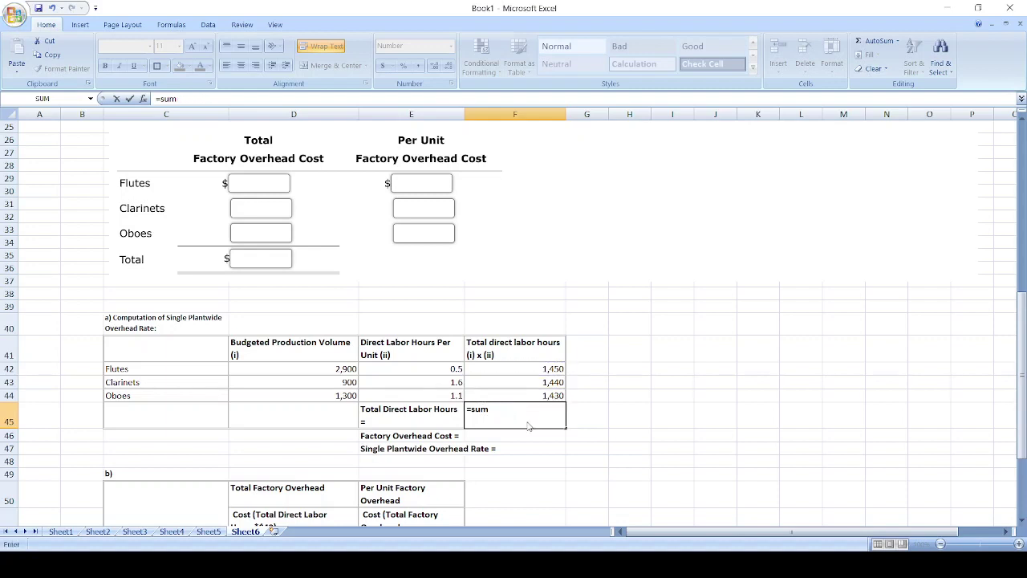
drag(537, 367, 541, 380)
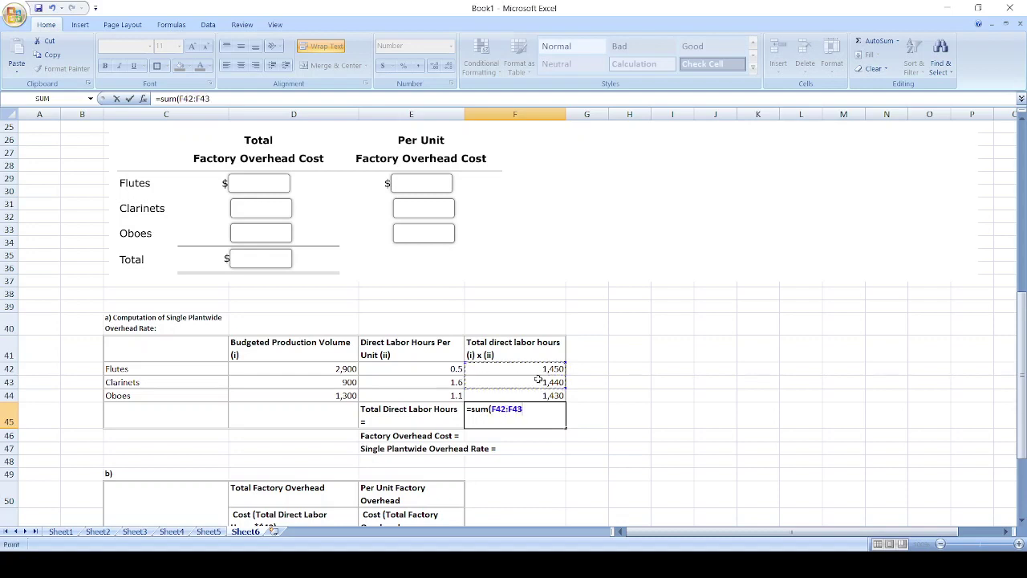
click(541, 394)
click(535, 384)
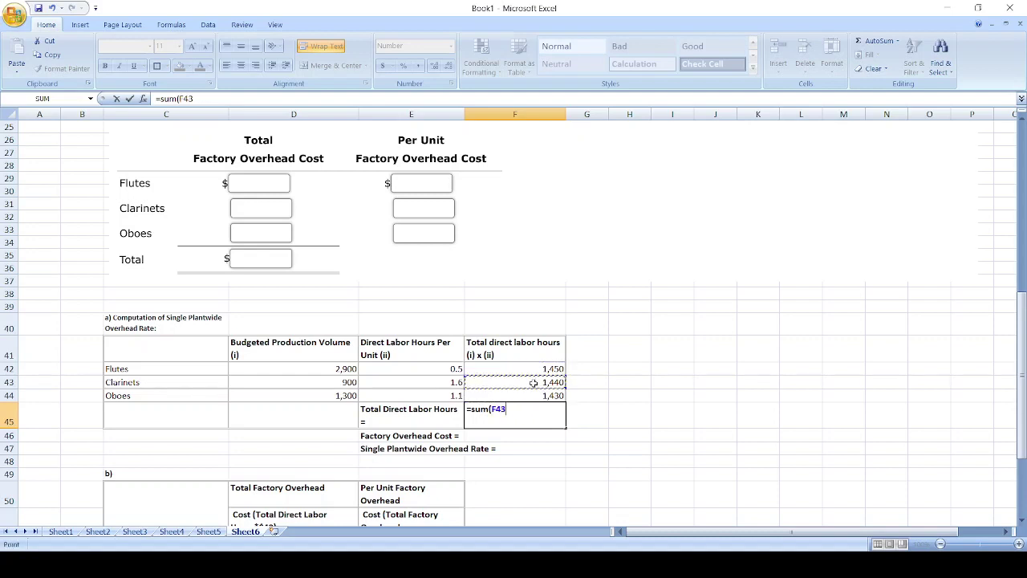
click(534, 369)
click(516, 384)
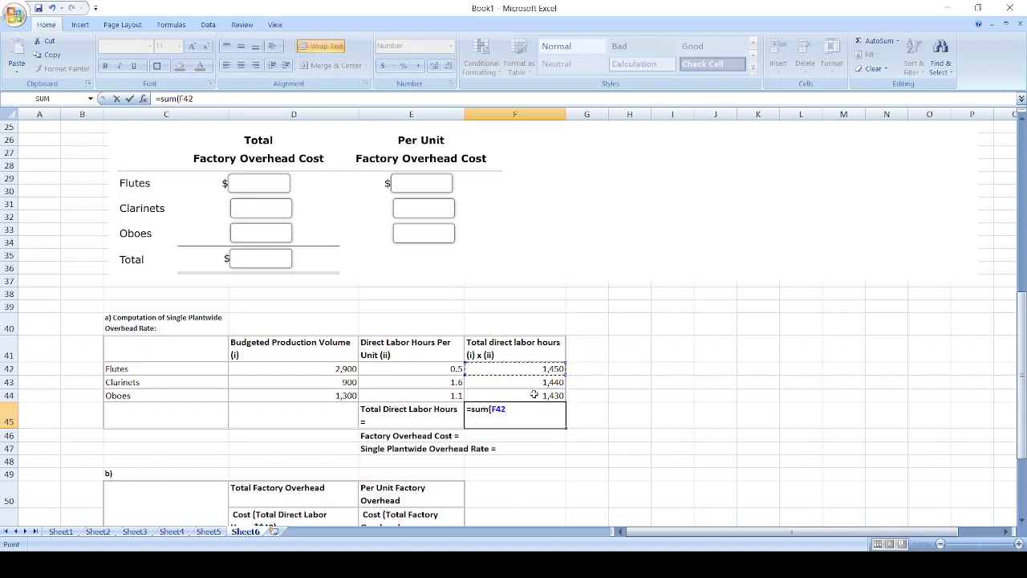
click(517, 394)
click(534, 382)
click(533, 367)
drag(534, 367, 533, 394)
click(541, 394)
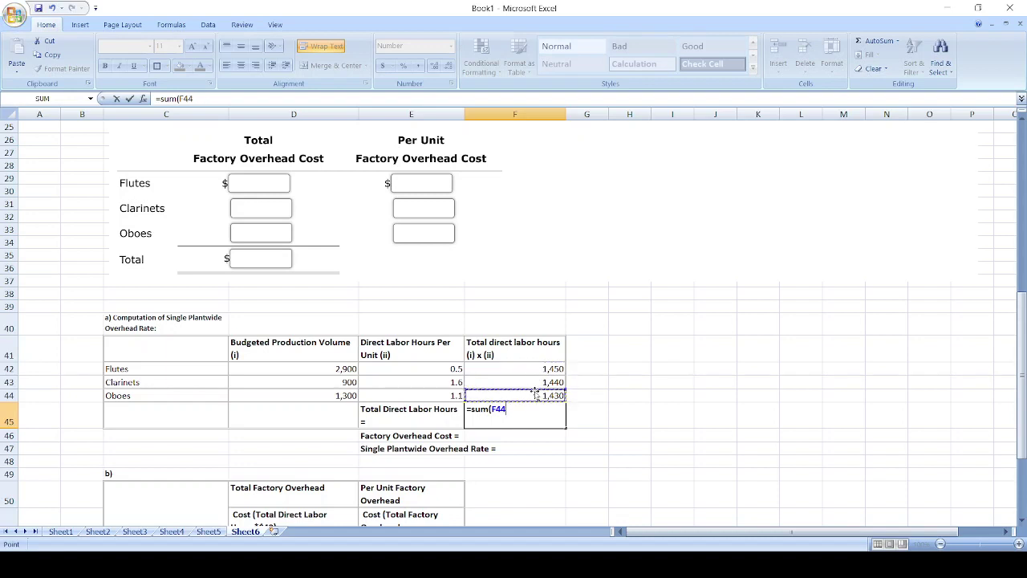
key(BackSpace)
key(BackSpace)
key(BackSpace)
key(BackSpace)
key(BackSpace)
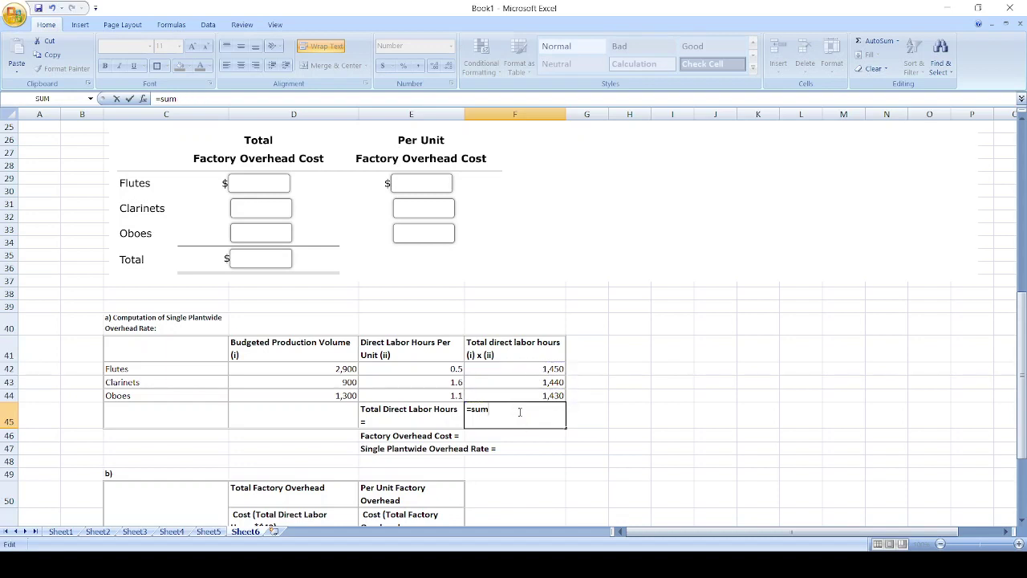
text(1450+1440+1430)
key(Return)
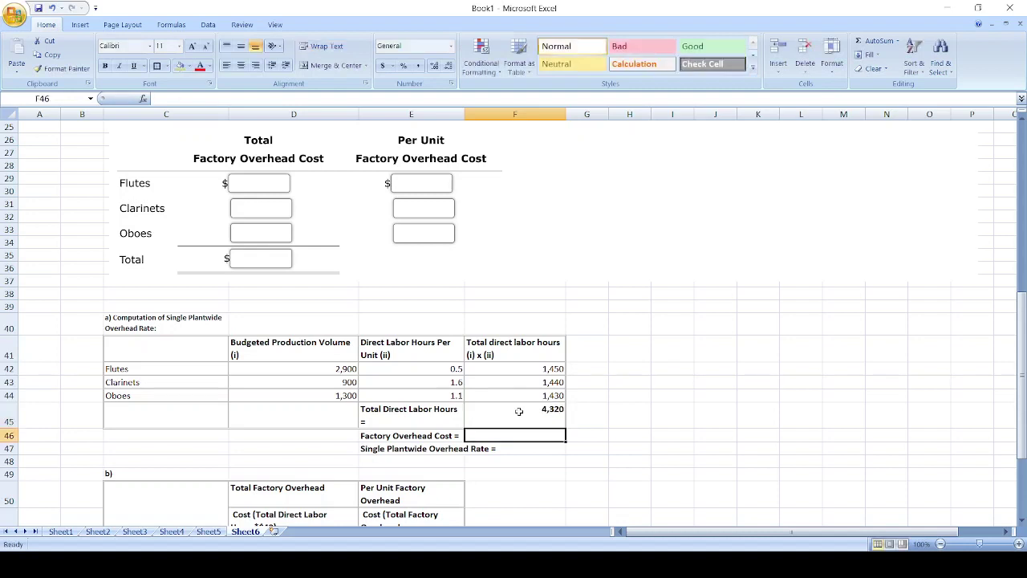
Correct the factory overhead cost in F46 to 172800.
scroll(518, 411, up, 8)
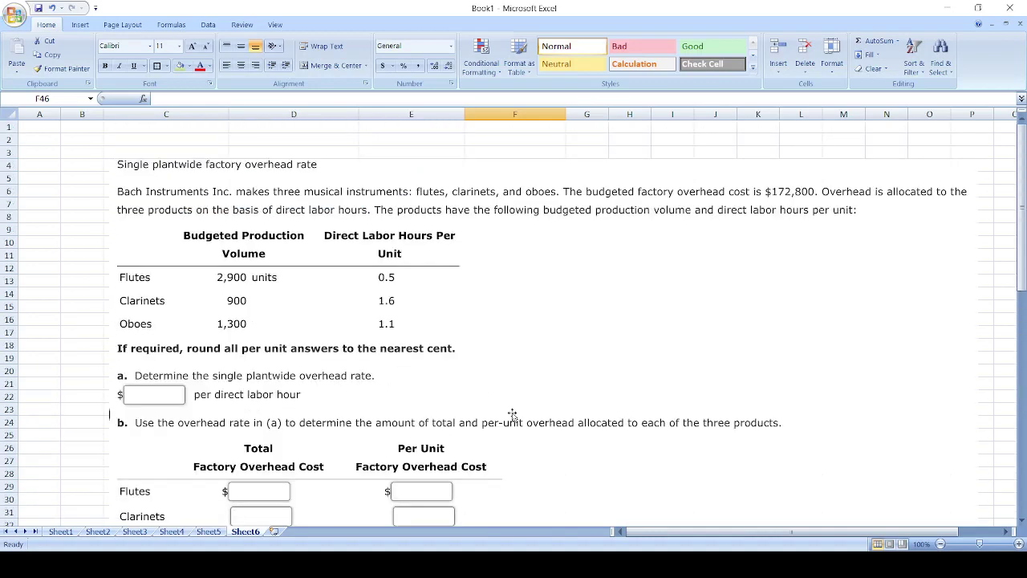
scroll(512, 413, down, 8)
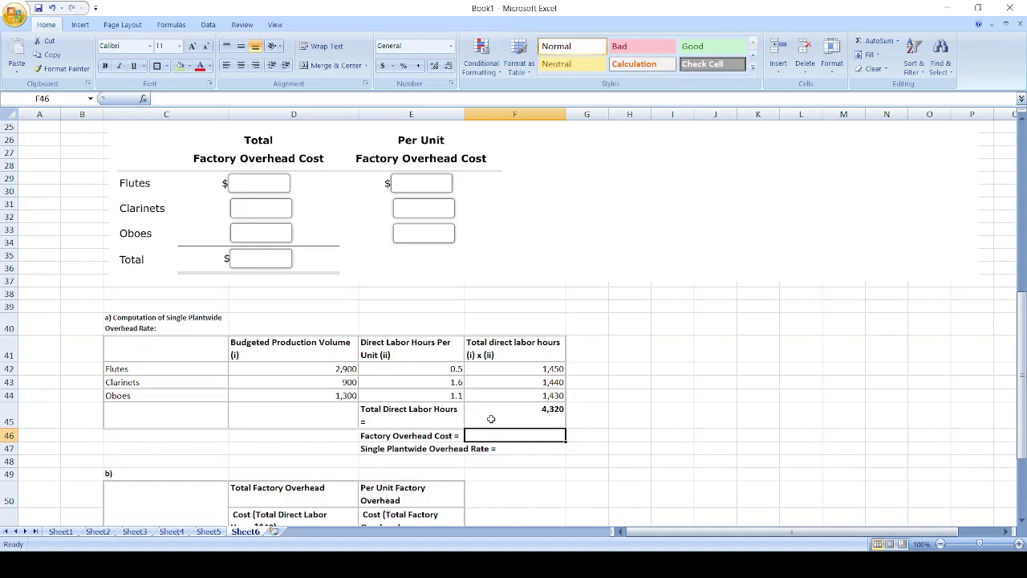
text(172)
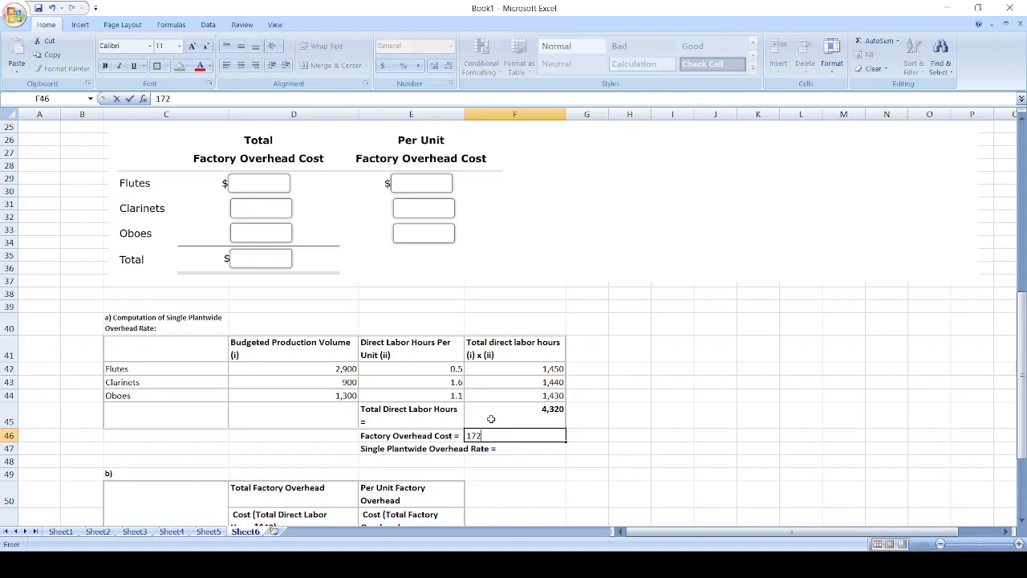
text(800)
key(BackSpace)
key(BackSpace)
text(00)
key(Return)
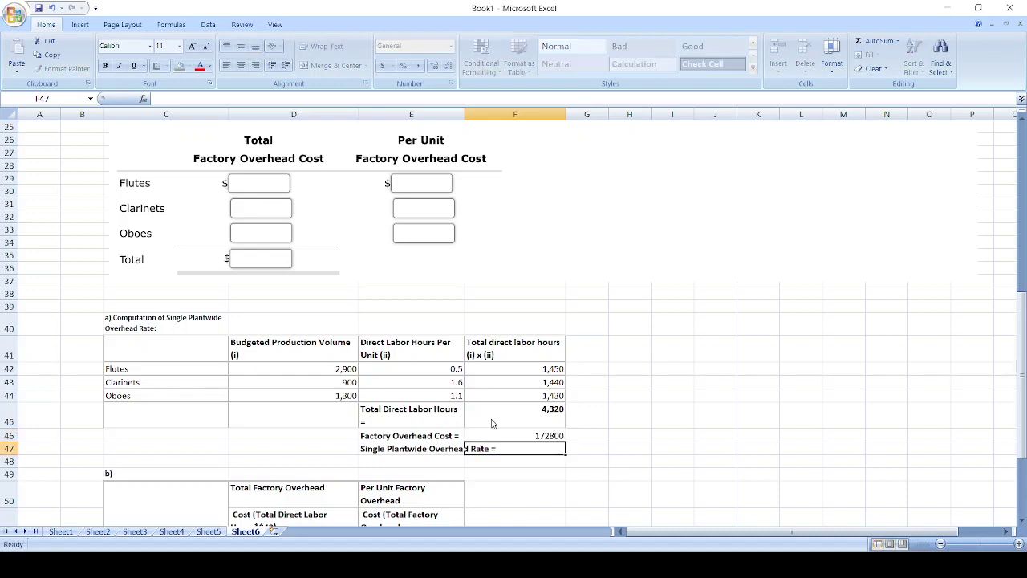
Enter =F46/F45 in F47 so the plantwide overhead rate shows 40.
text(=)
key(Up)
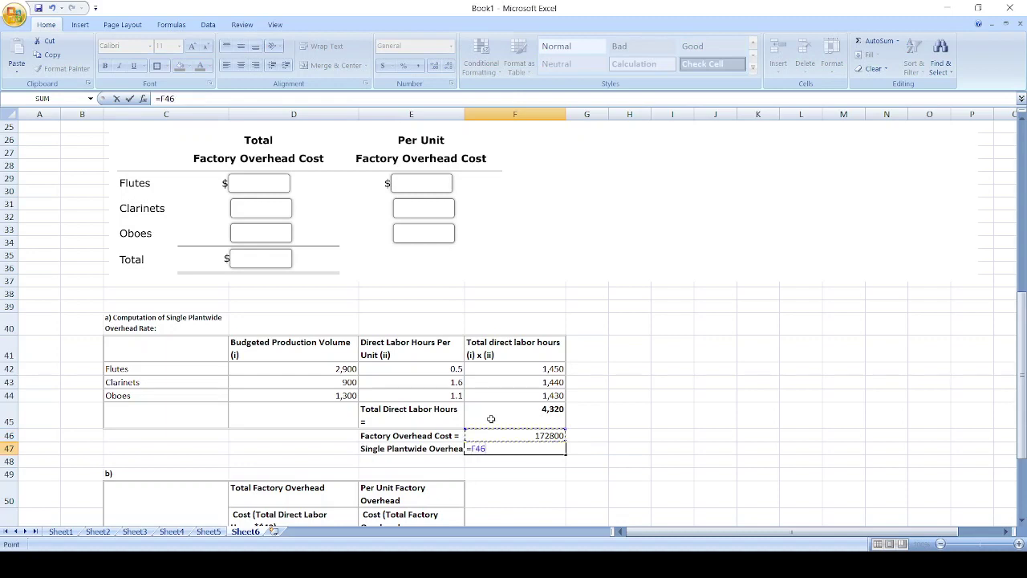
text(/)
key(Up)
key(Up)
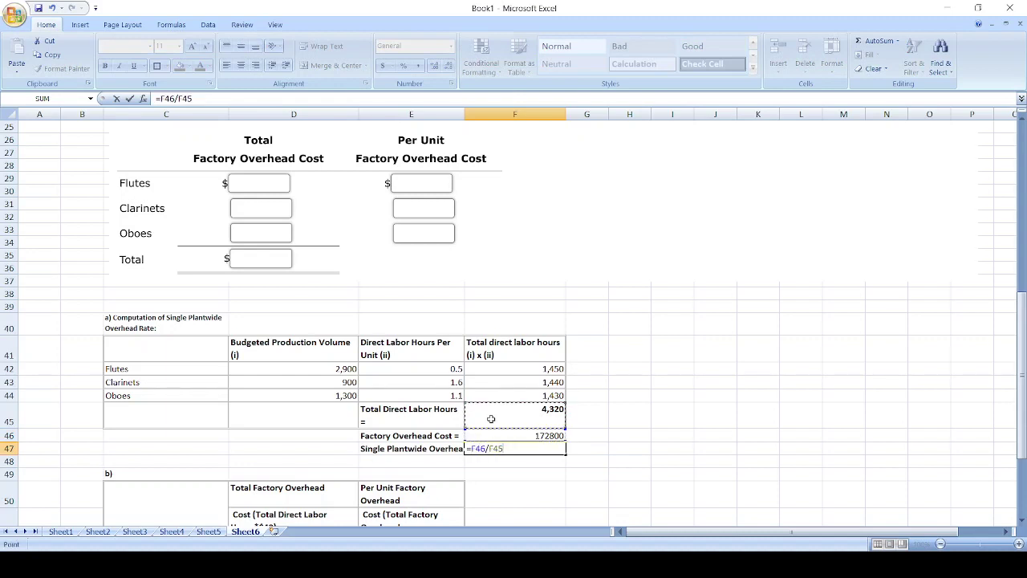
key(Return)
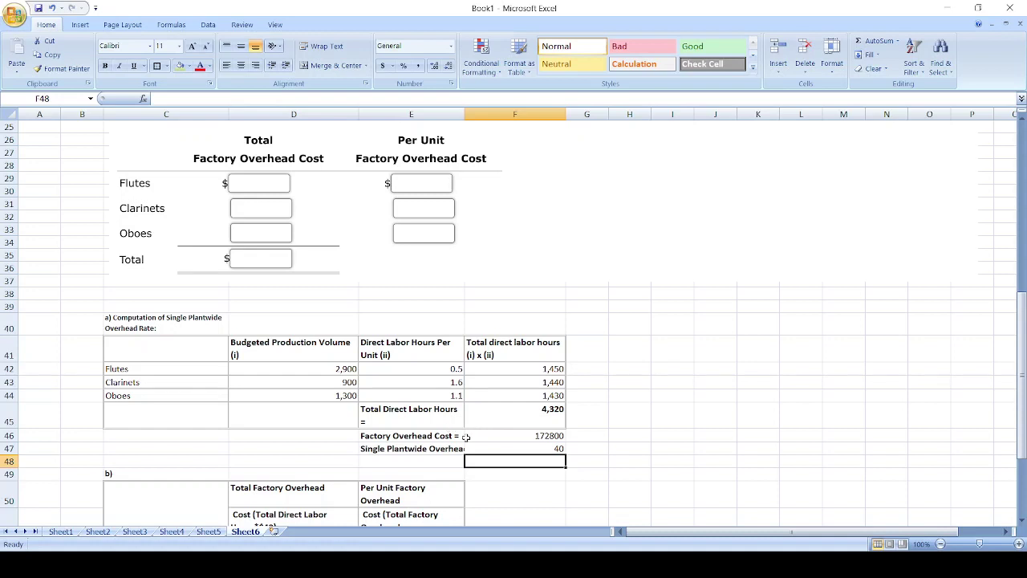
click(421, 447)
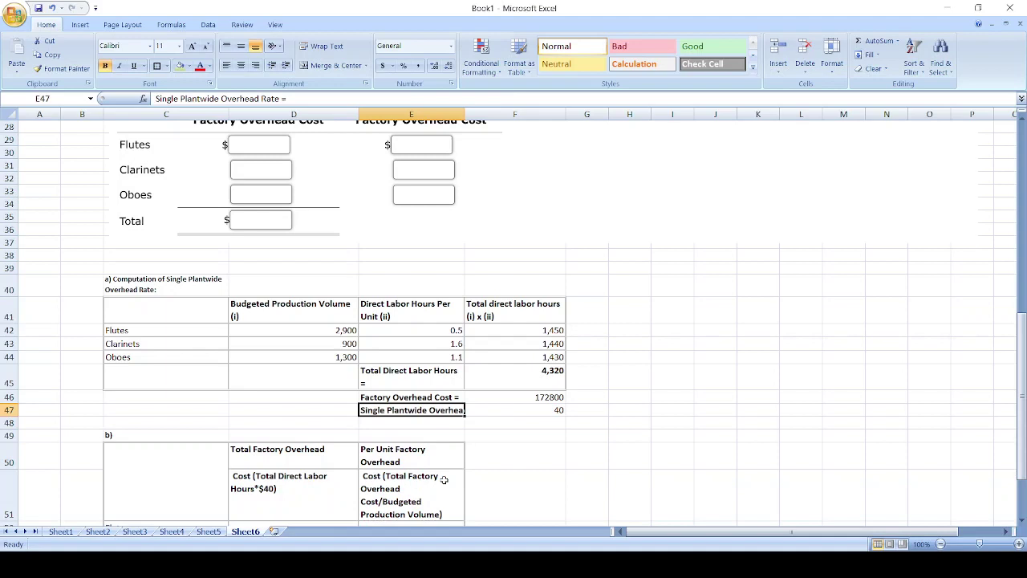
Enter =F42*F47 in D52 for flutes' total overhead of 58000.
scroll(444, 482, down, 1)
scroll(376, 477, down, 2)
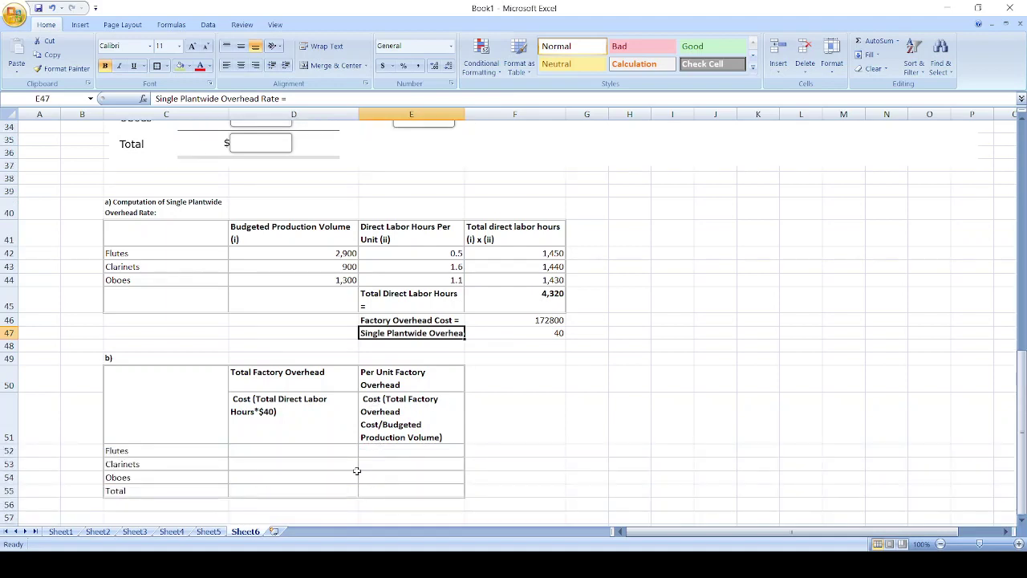
click(297, 452)
text(=)
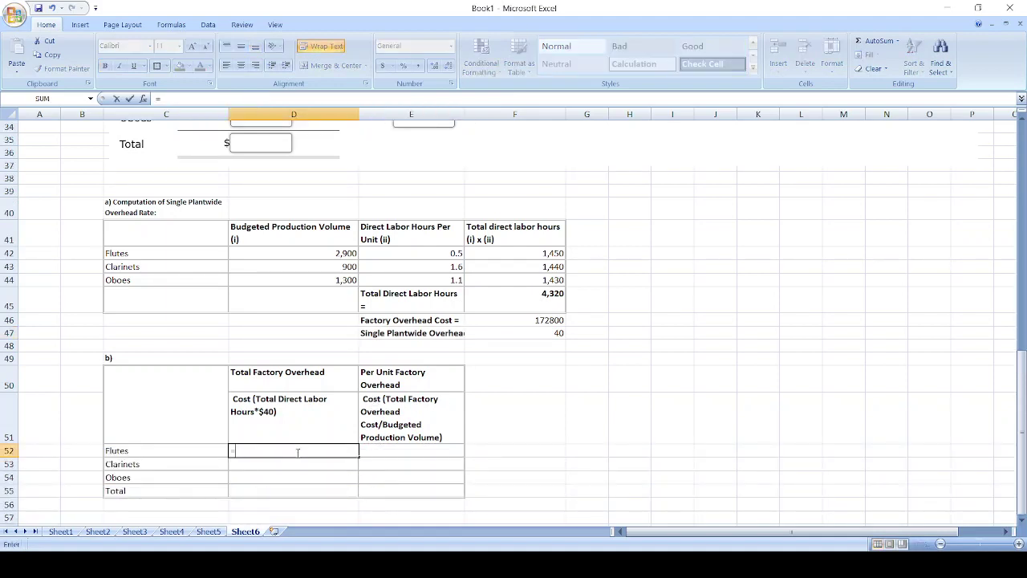
click(492, 256)
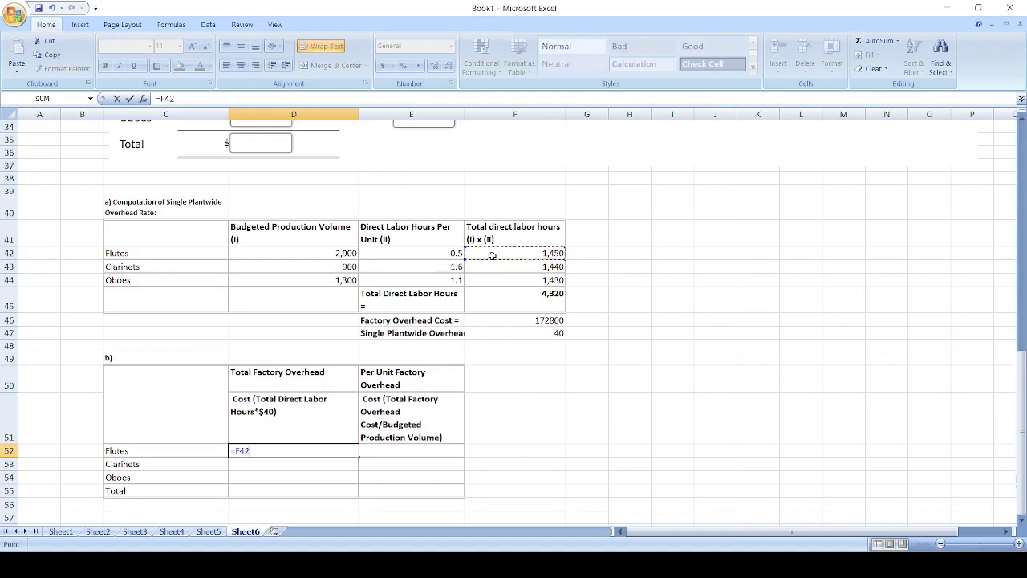
text(*)
click(505, 333)
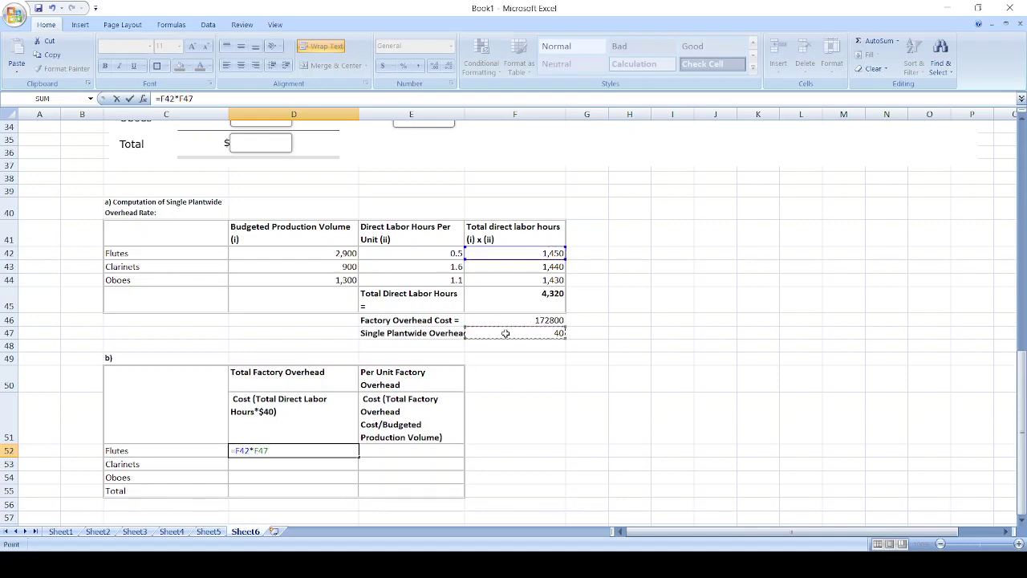
key(Return)
Enter =F43*F47 in D53 for clarinets' total overhead of 57600.
text(=)
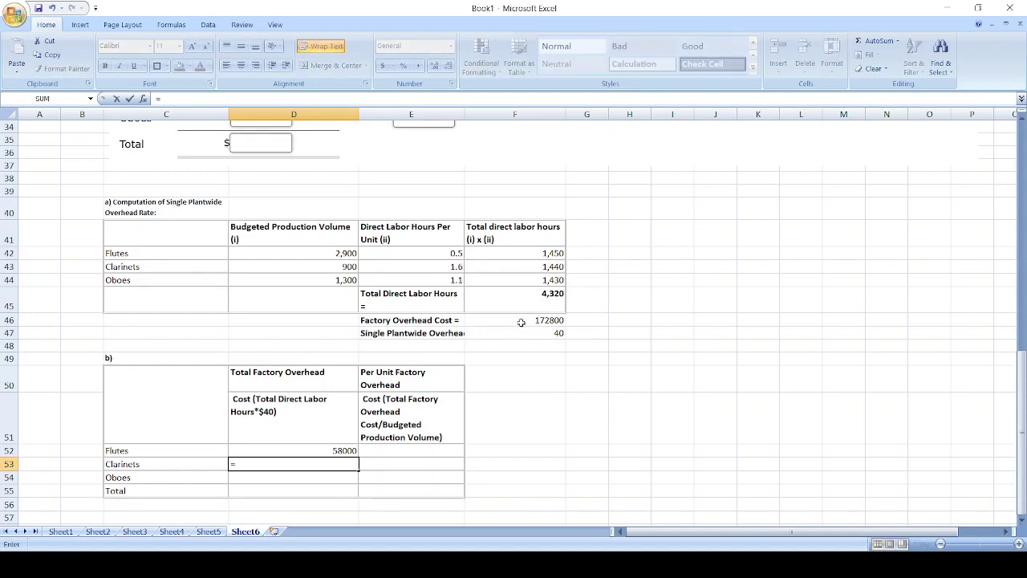
click(539, 268)
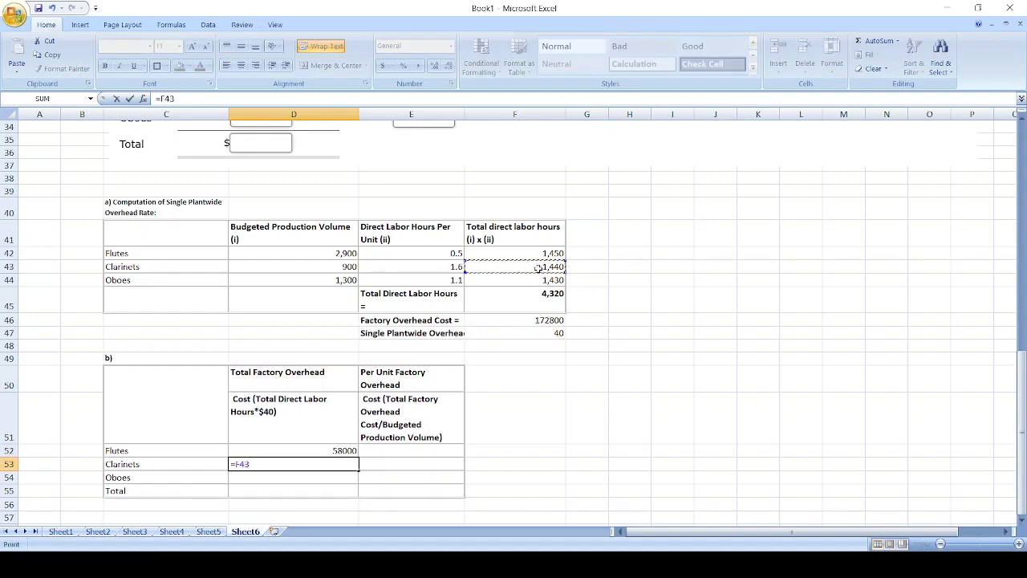
key(Up)
key(Right)
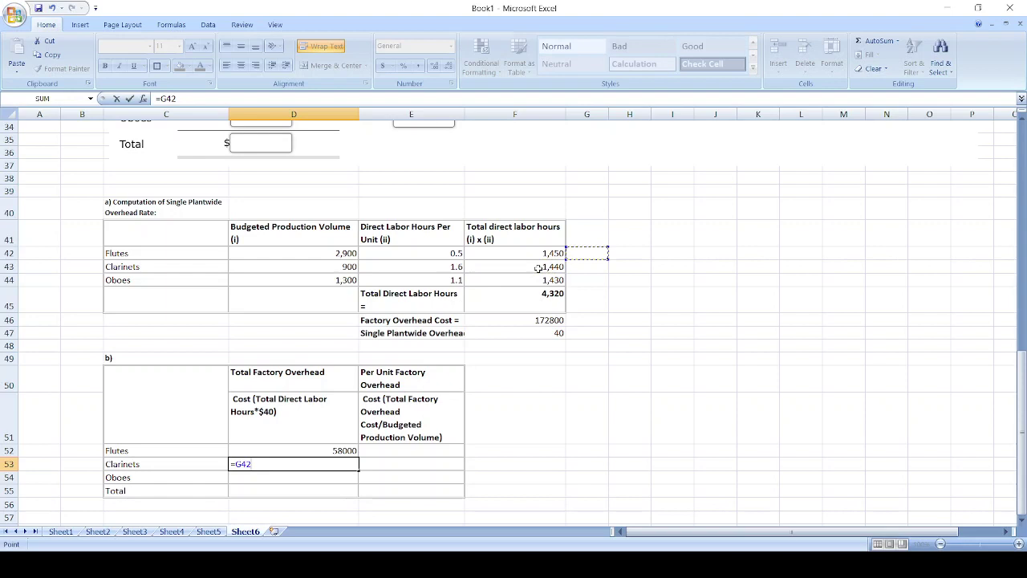
text(*)
key(BackSpace)
key(BackSpace)
key(BackSpace)
key(BackSpace)
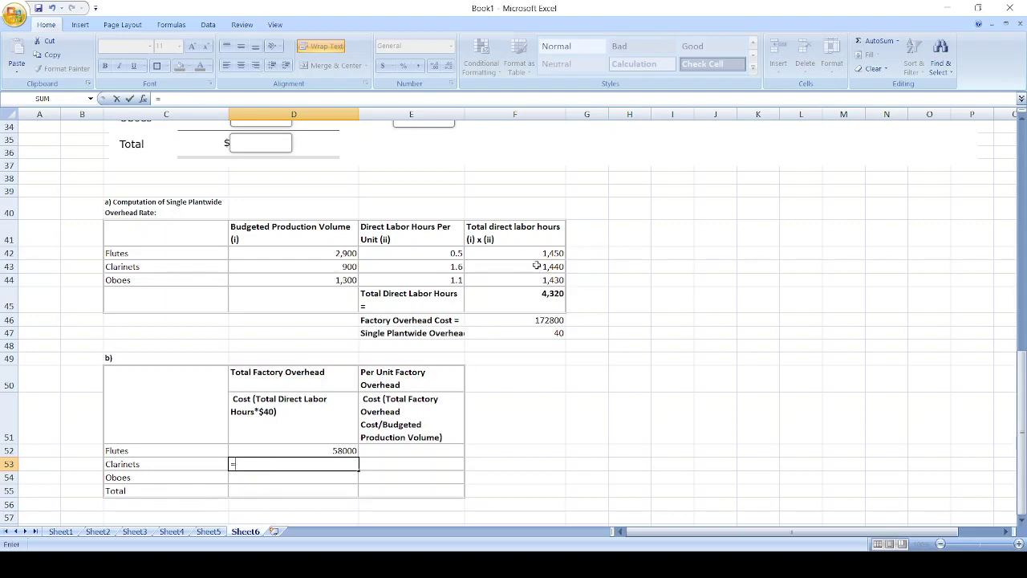
click(537, 266)
text(*)
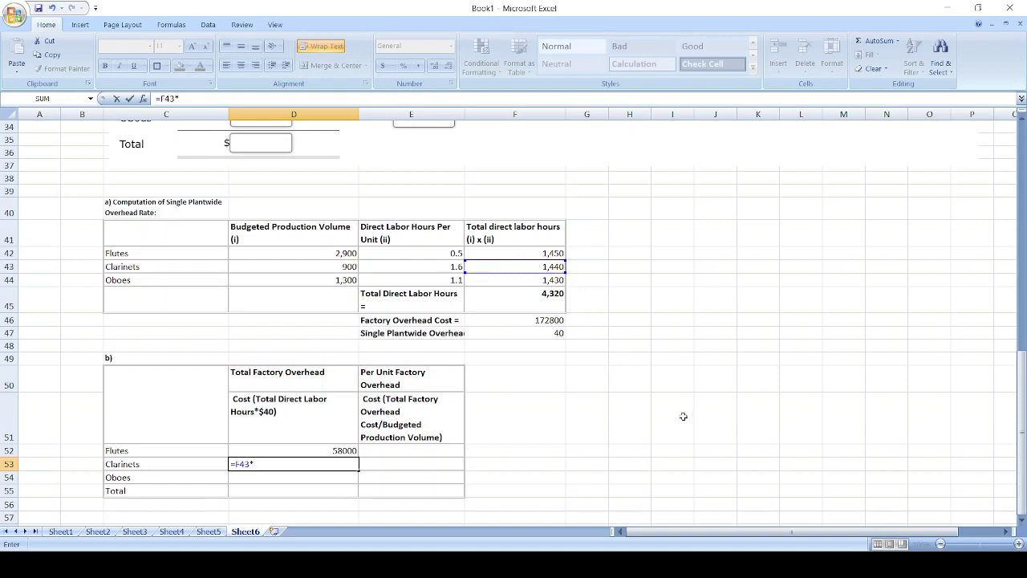
click(522, 334)
key(Return)
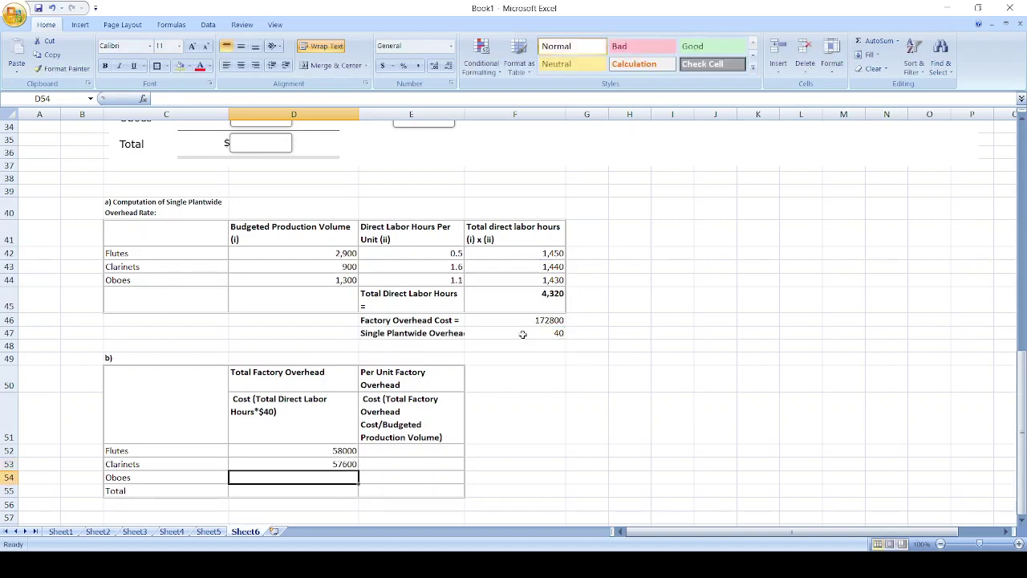
Enter =F44*F47 in D54 for oboes' total overhead of 57200.
text(=)
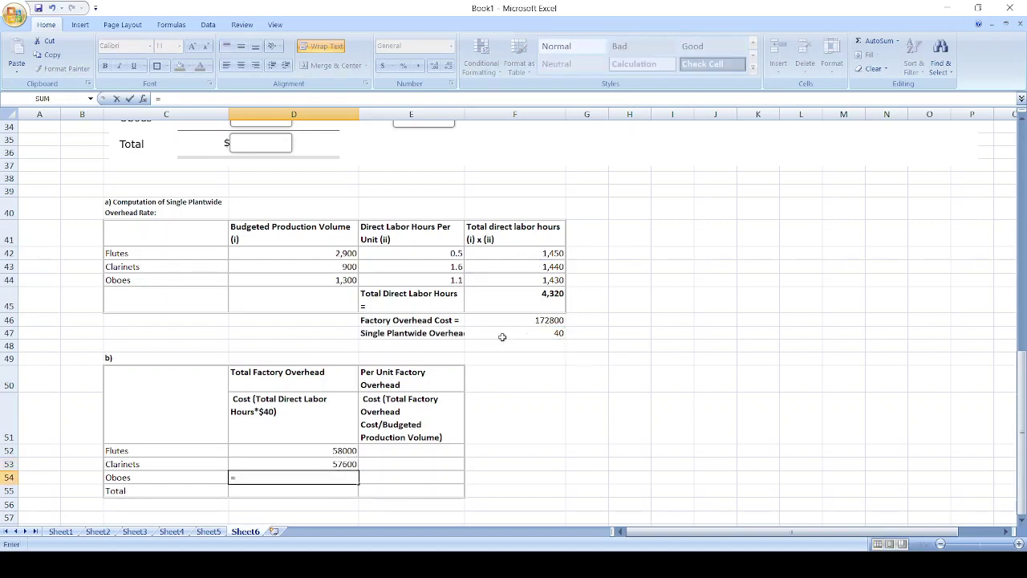
click(535, 284)
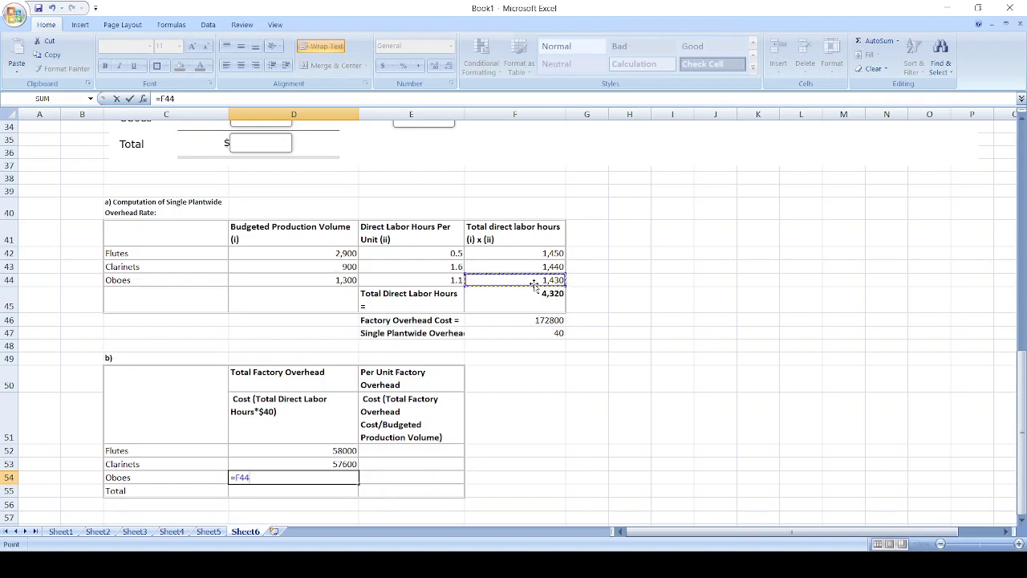
text(*)
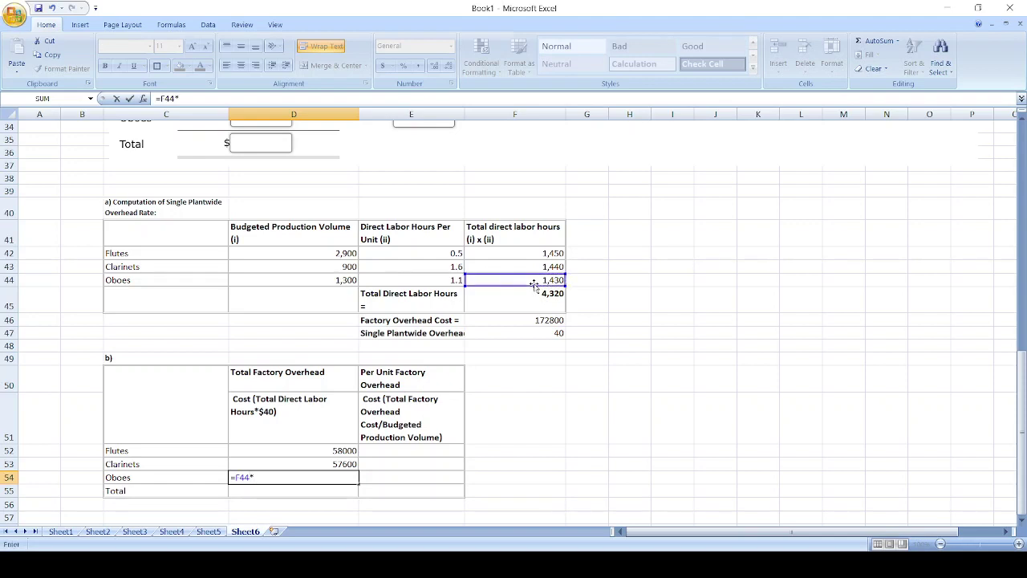
click(547, 331)
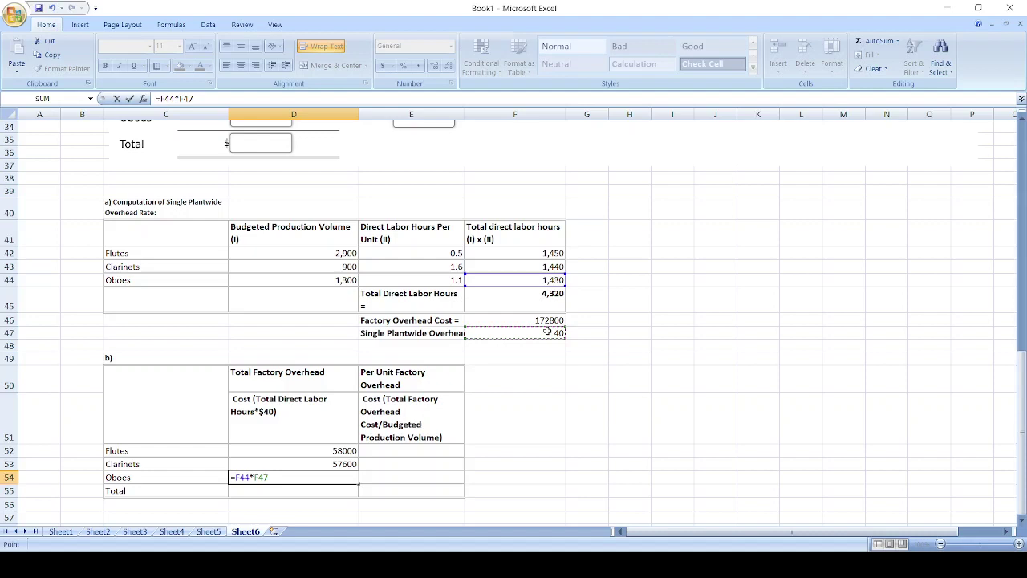
key(Return)
text(=)
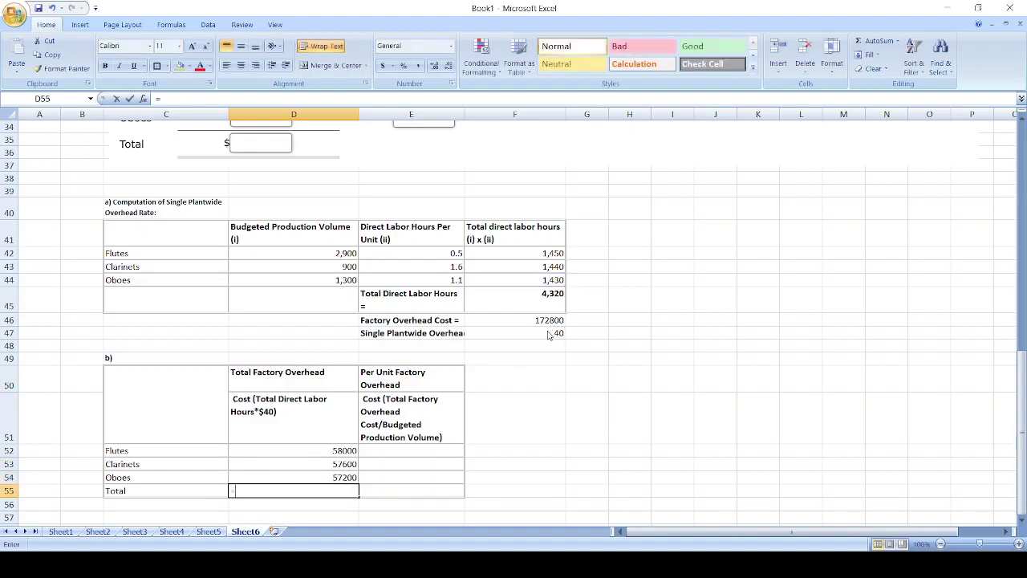
text(sum()
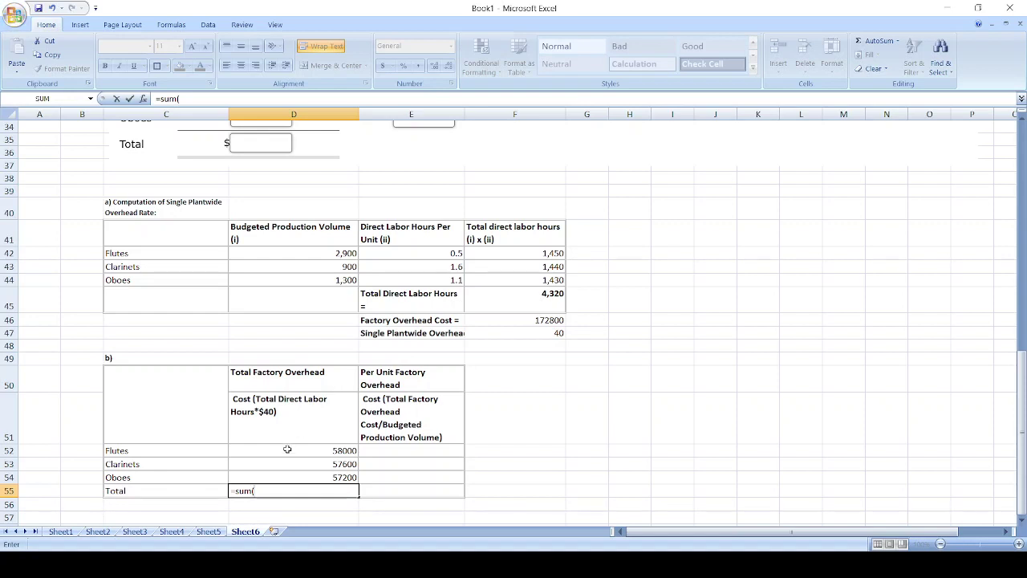
Sum D52:D54 in D55 so total factory overhead reads 172800.
drag(287, 451, 287, 474)
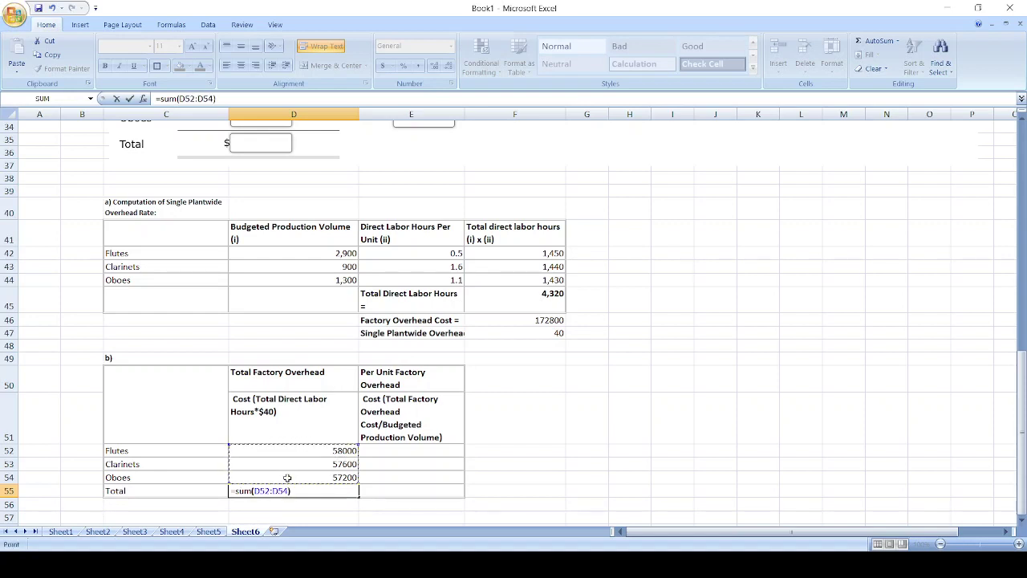
key(Return)
click(384, 452)
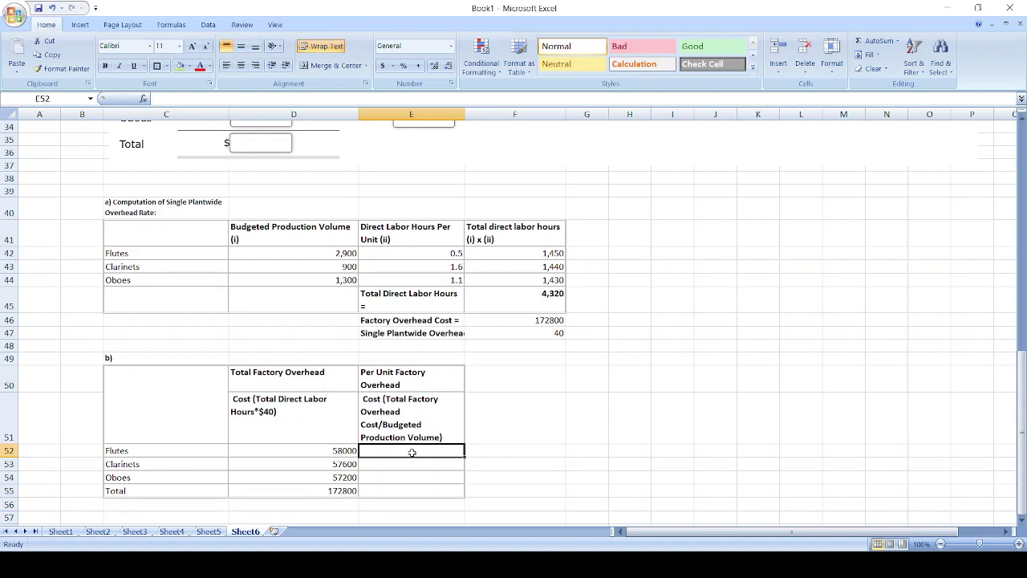
Enter =D52/D42 and =D53/D43 in E52:E53, giving per-unit overhead 20 and 64.
text(=)
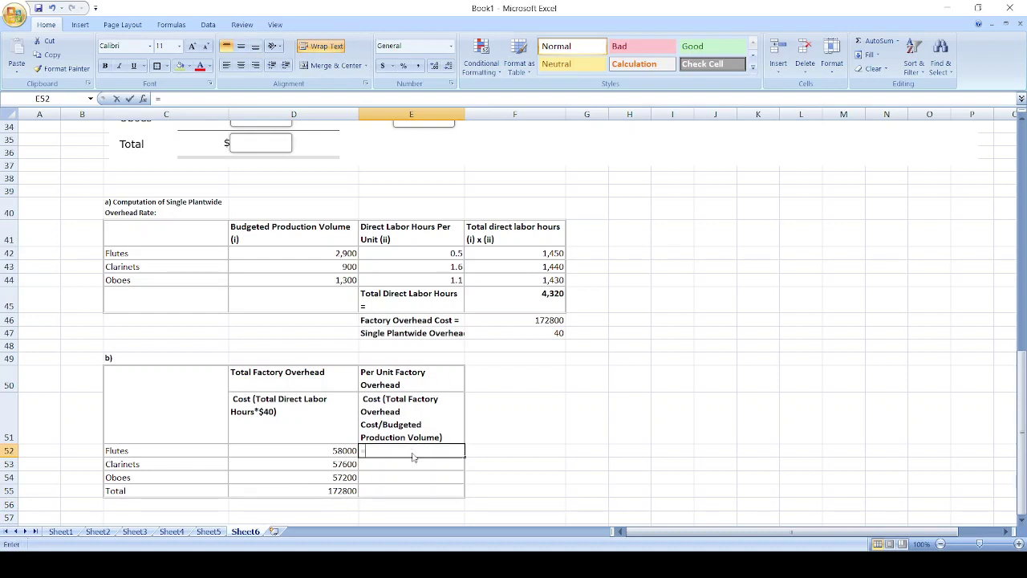
key(Left)
text(/)
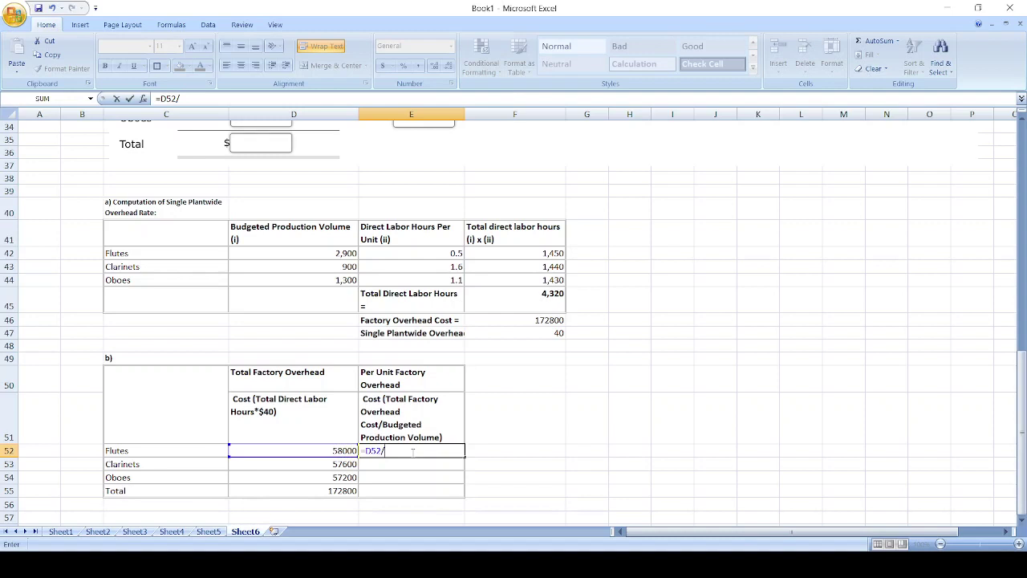
click(333, 257)
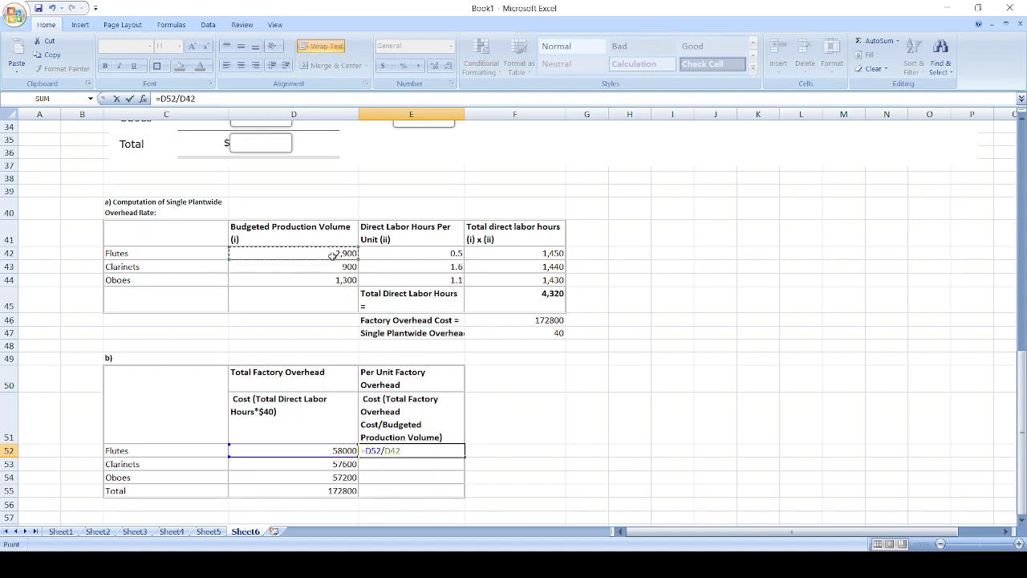
key(Return)
text(=)
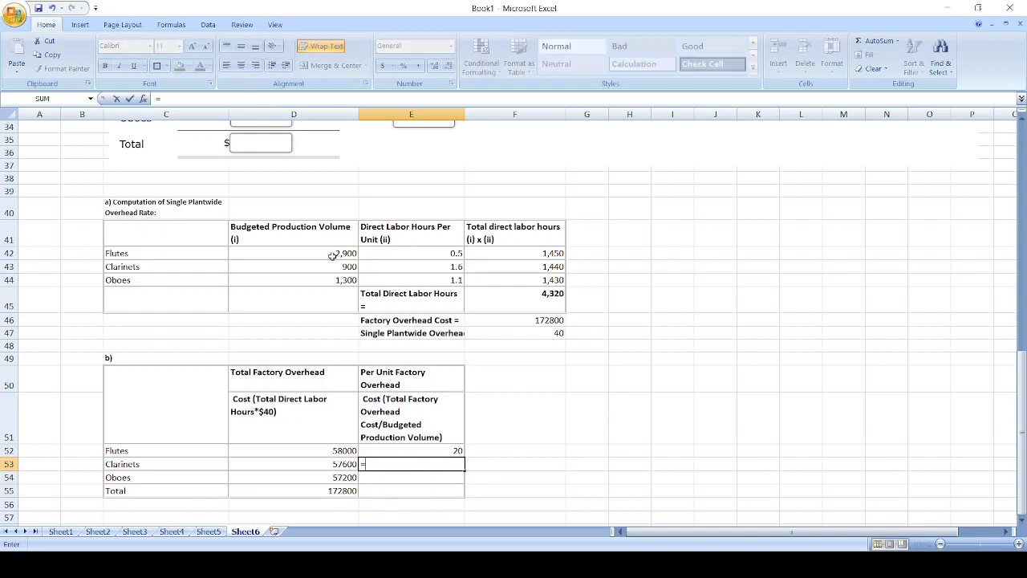
key(Left)
text(/)
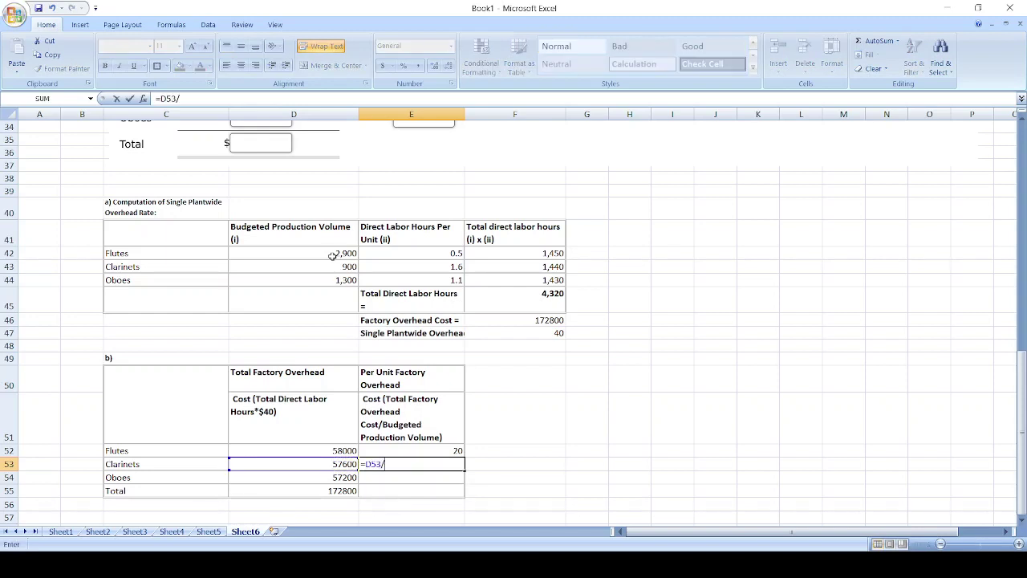
click(325, 266)
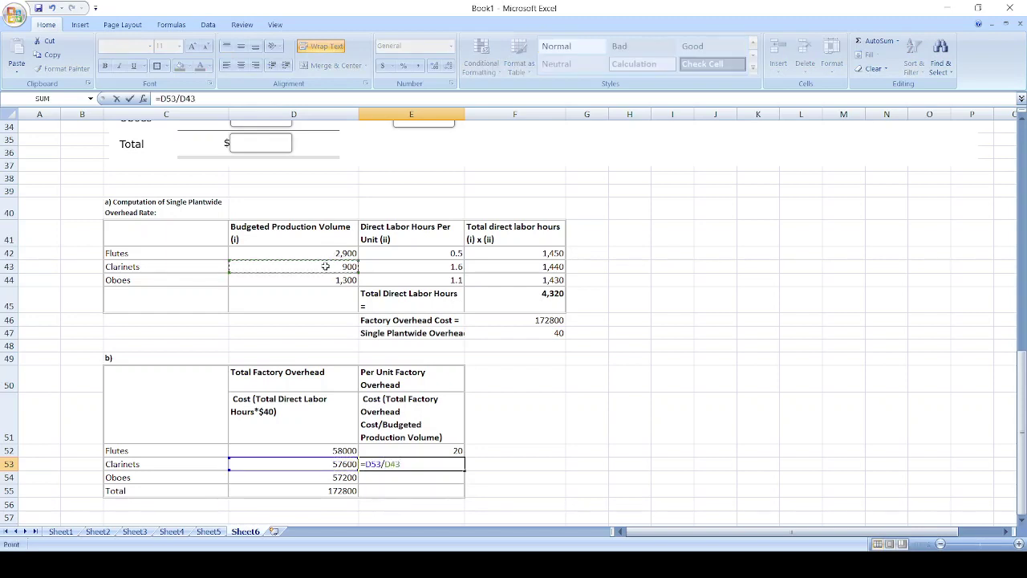
key(Return)
Enter =D54/D44 in E54, giving oboes' per-unit overhead of 44.
text(=)
key(Left)
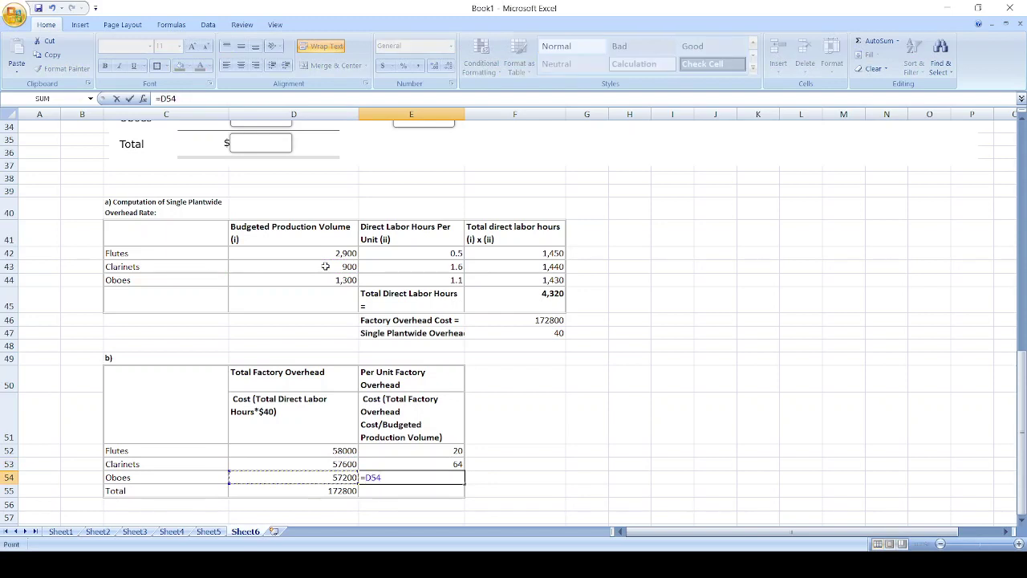
text(/)
click(326, 279)
key(Return)
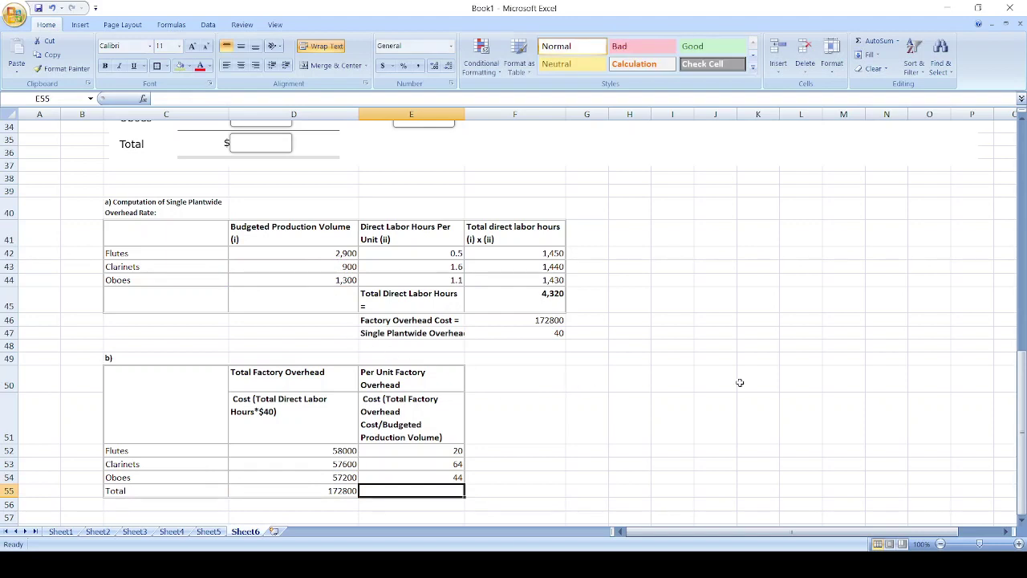
click(801, 378)
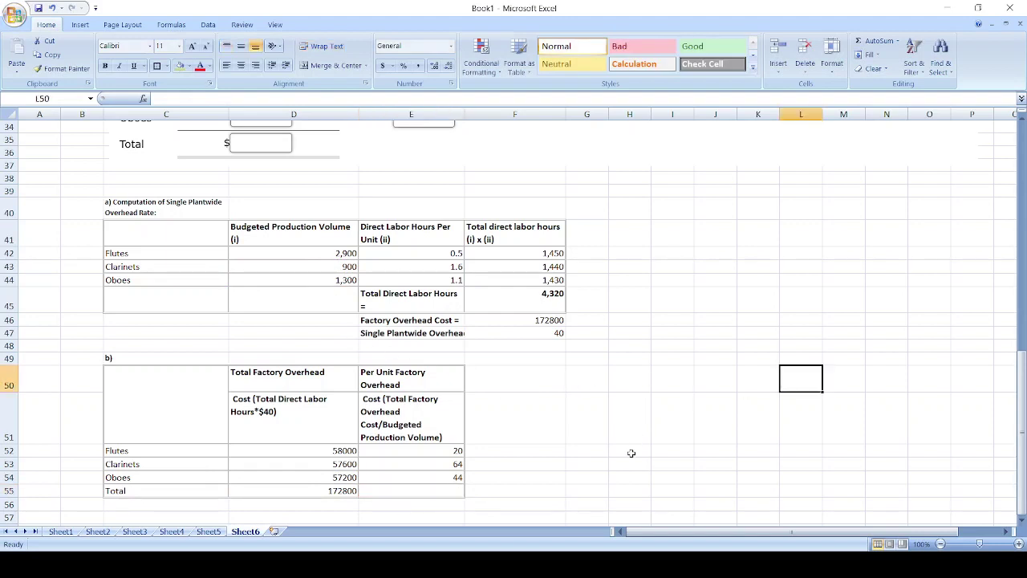